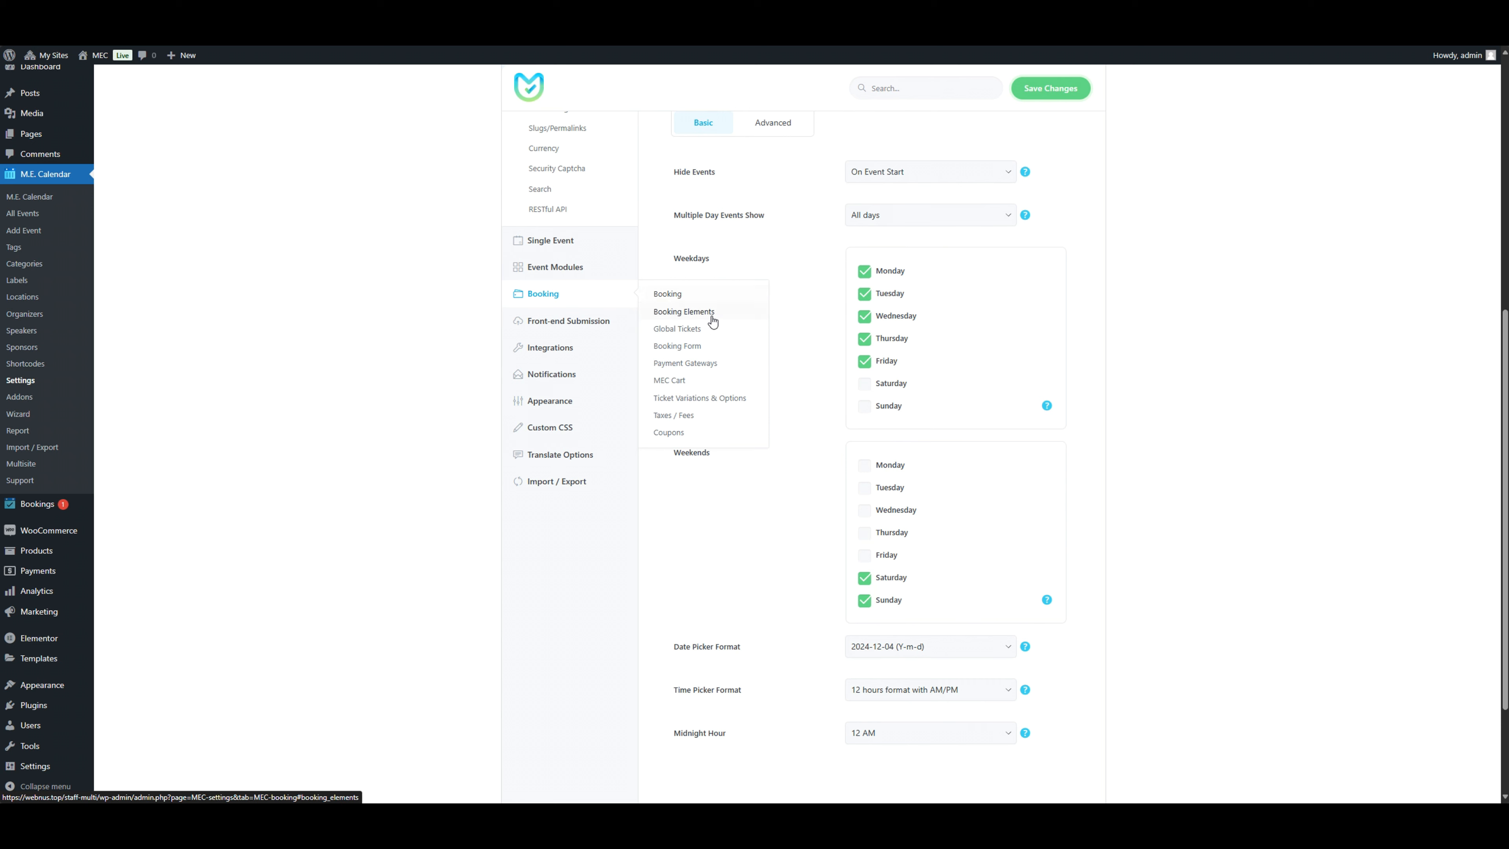
Step: In the booking payment gateway settings, enable Use WooCommerce as Payment System and save the changes
click(715, 367)
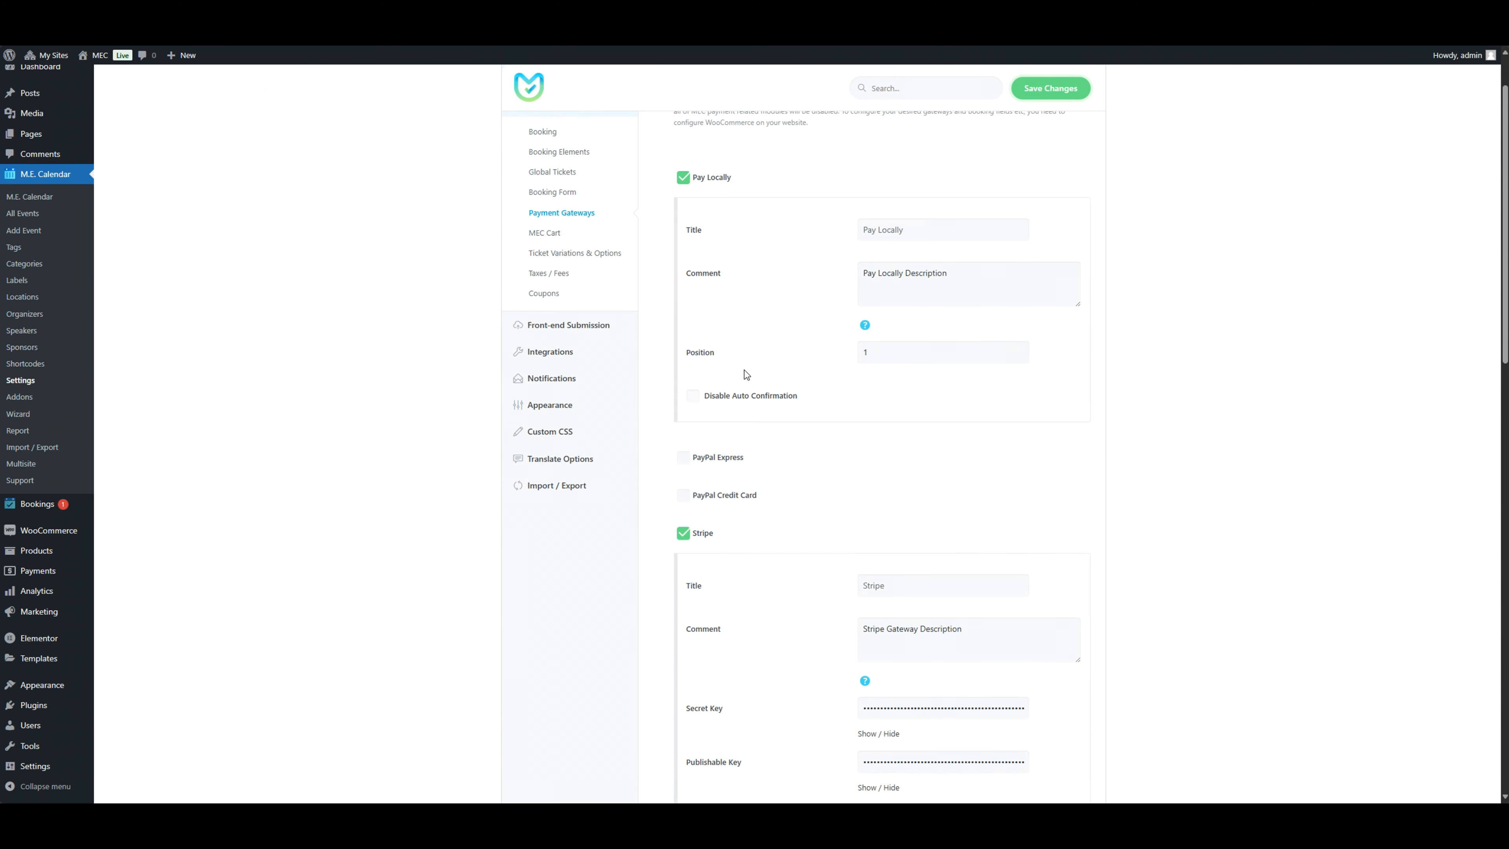
scroll(779, 429, down, 6)
scroll(778, 428, down, 10)
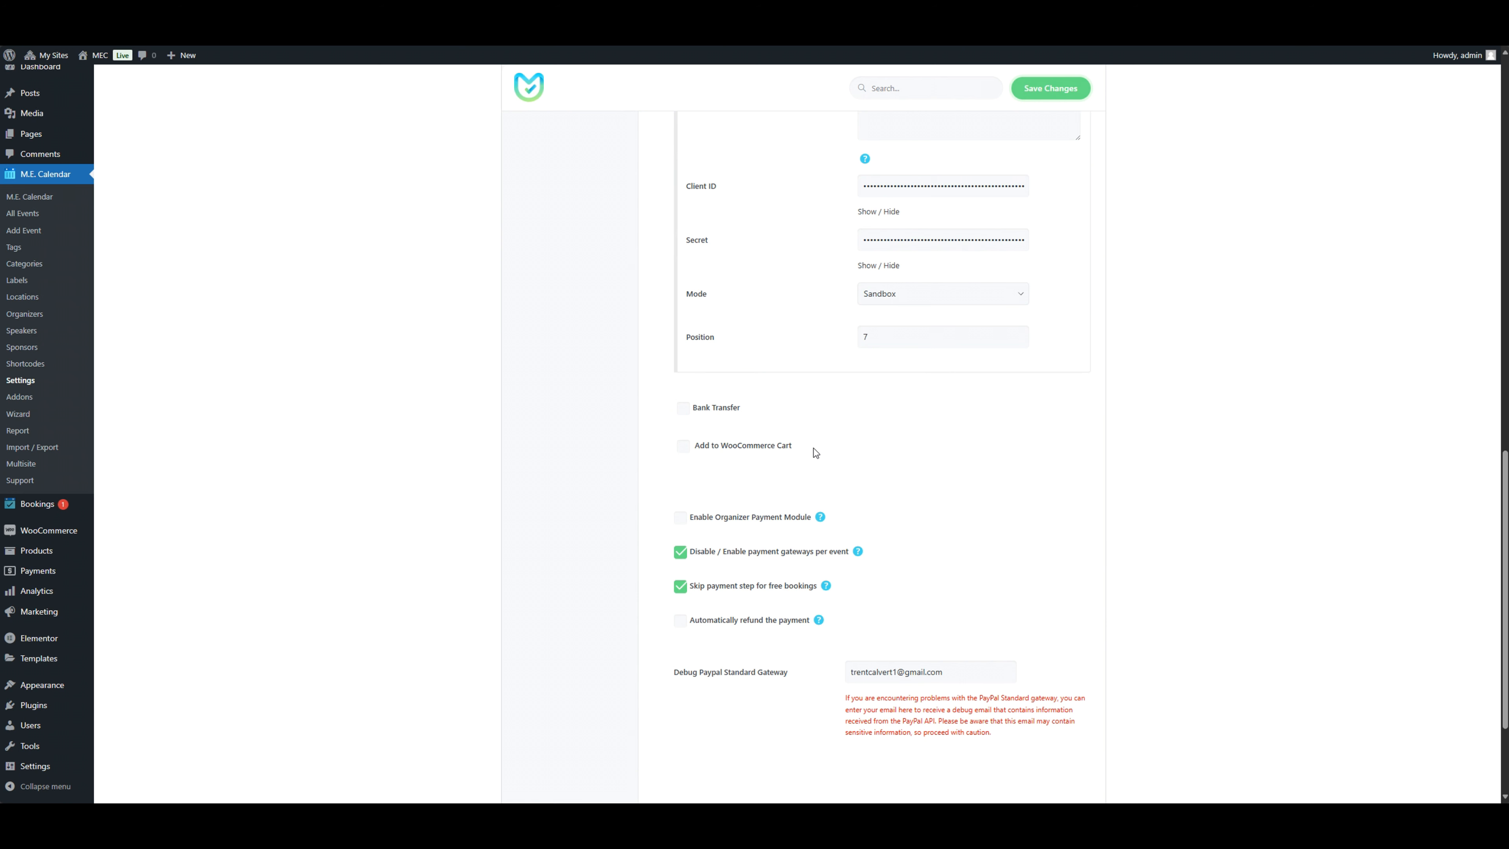
scroll(815, 452, up, 15)
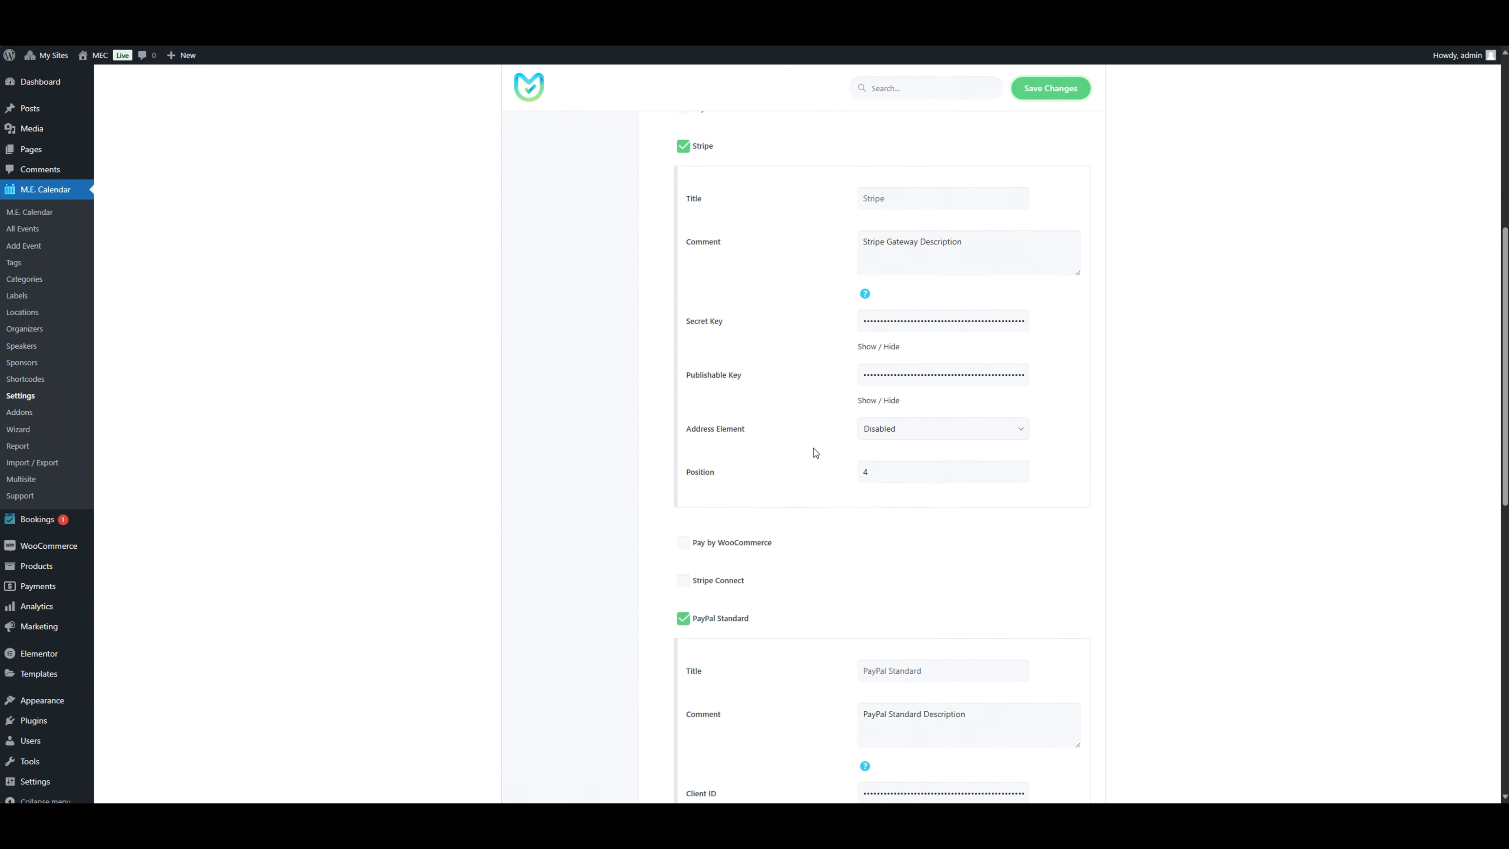
scroll(815, 452, up, 3)
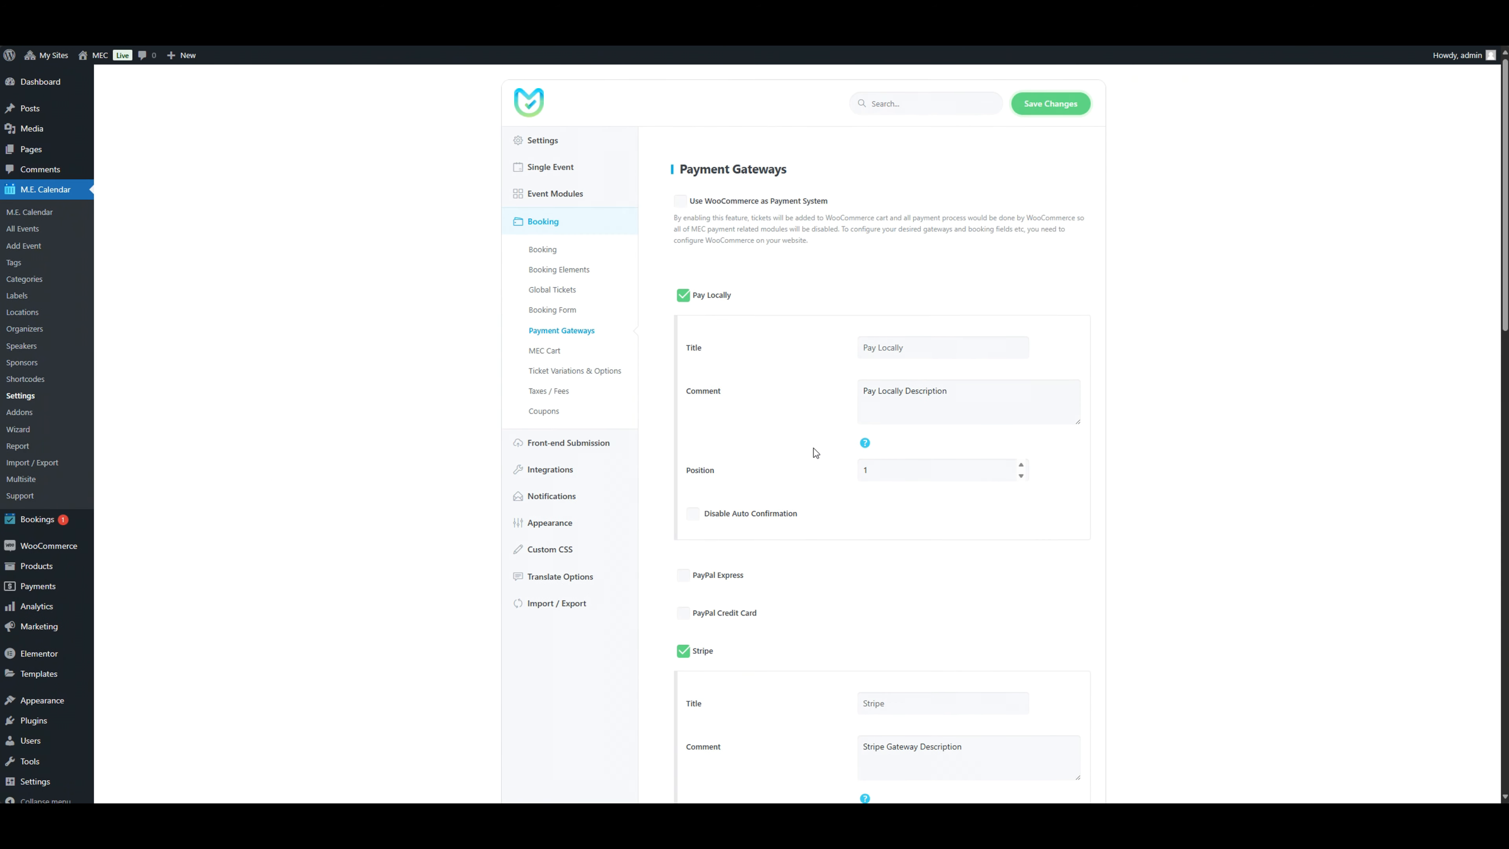
click(813, 202)
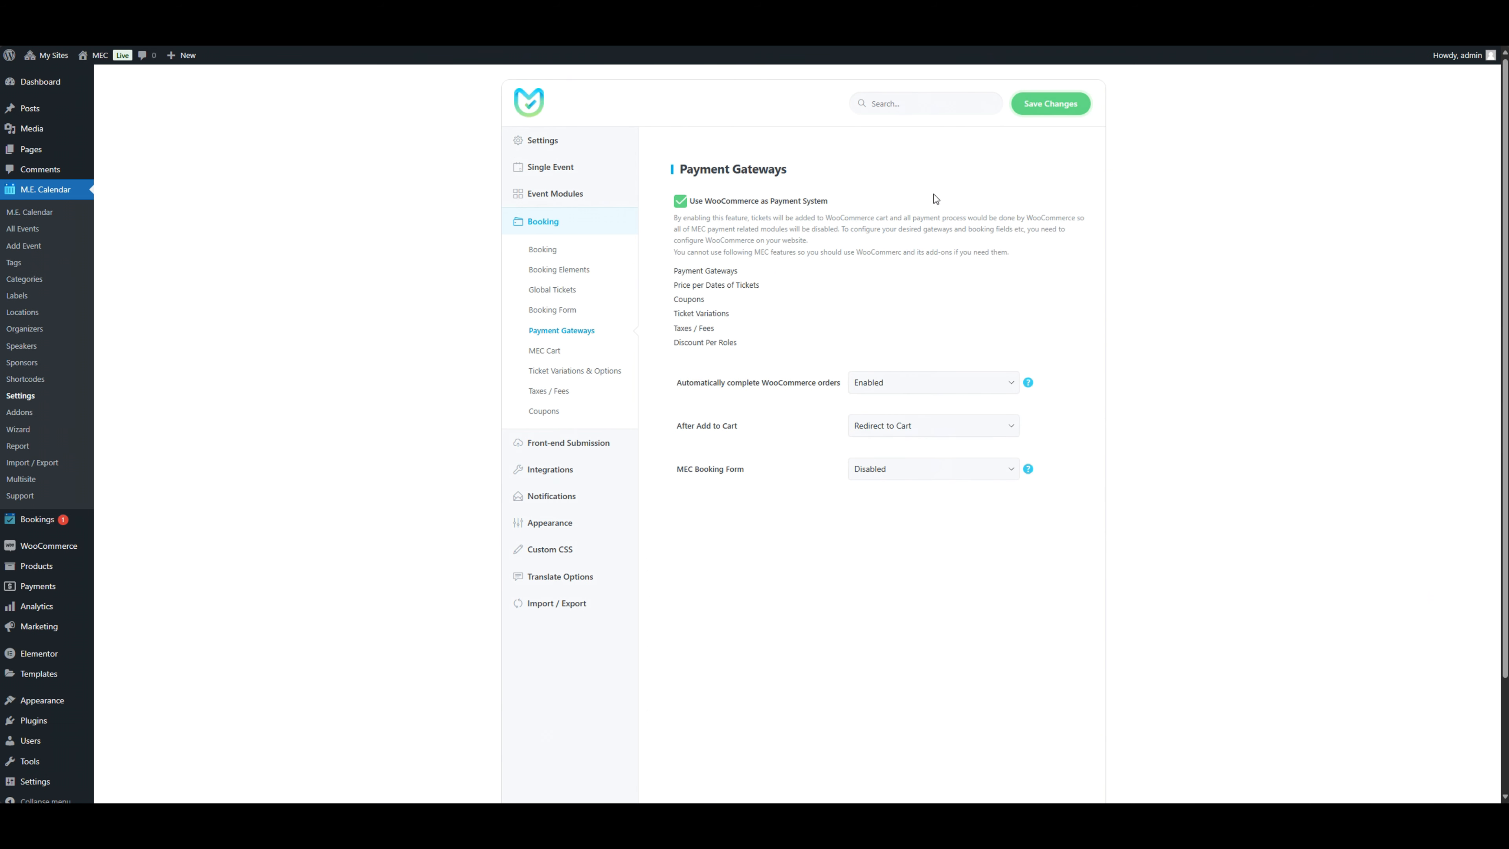
click(1049, 111)
Step: Turn off Use WooCommerce as Payment System, enable the Add to WooCommerce Cart gateway instead, and save the changes
click(777, 202)
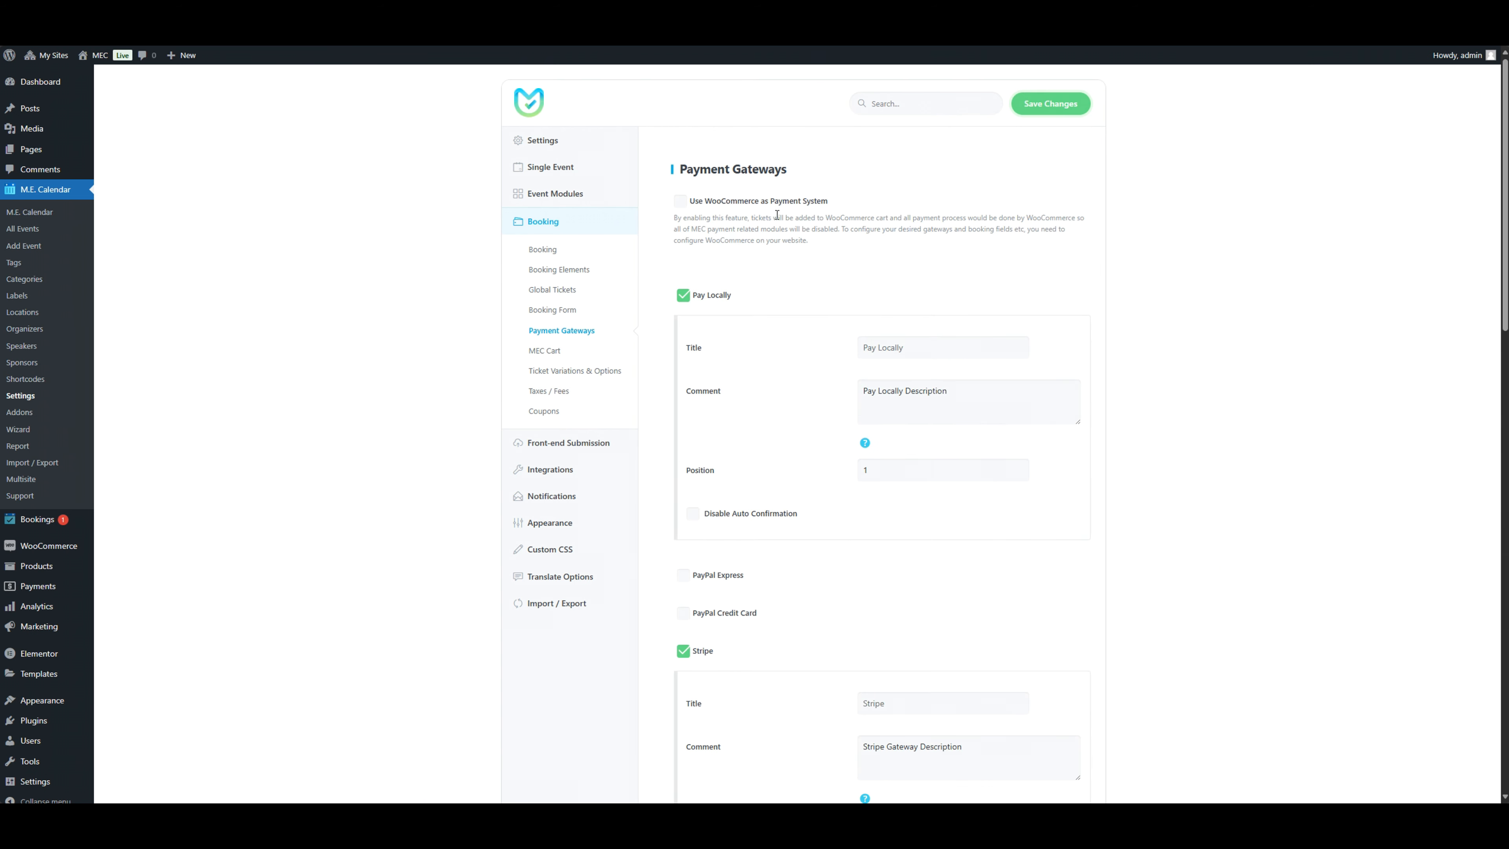
scroll(778, 318, down, 1)
scroll(778, 318, down, 10)
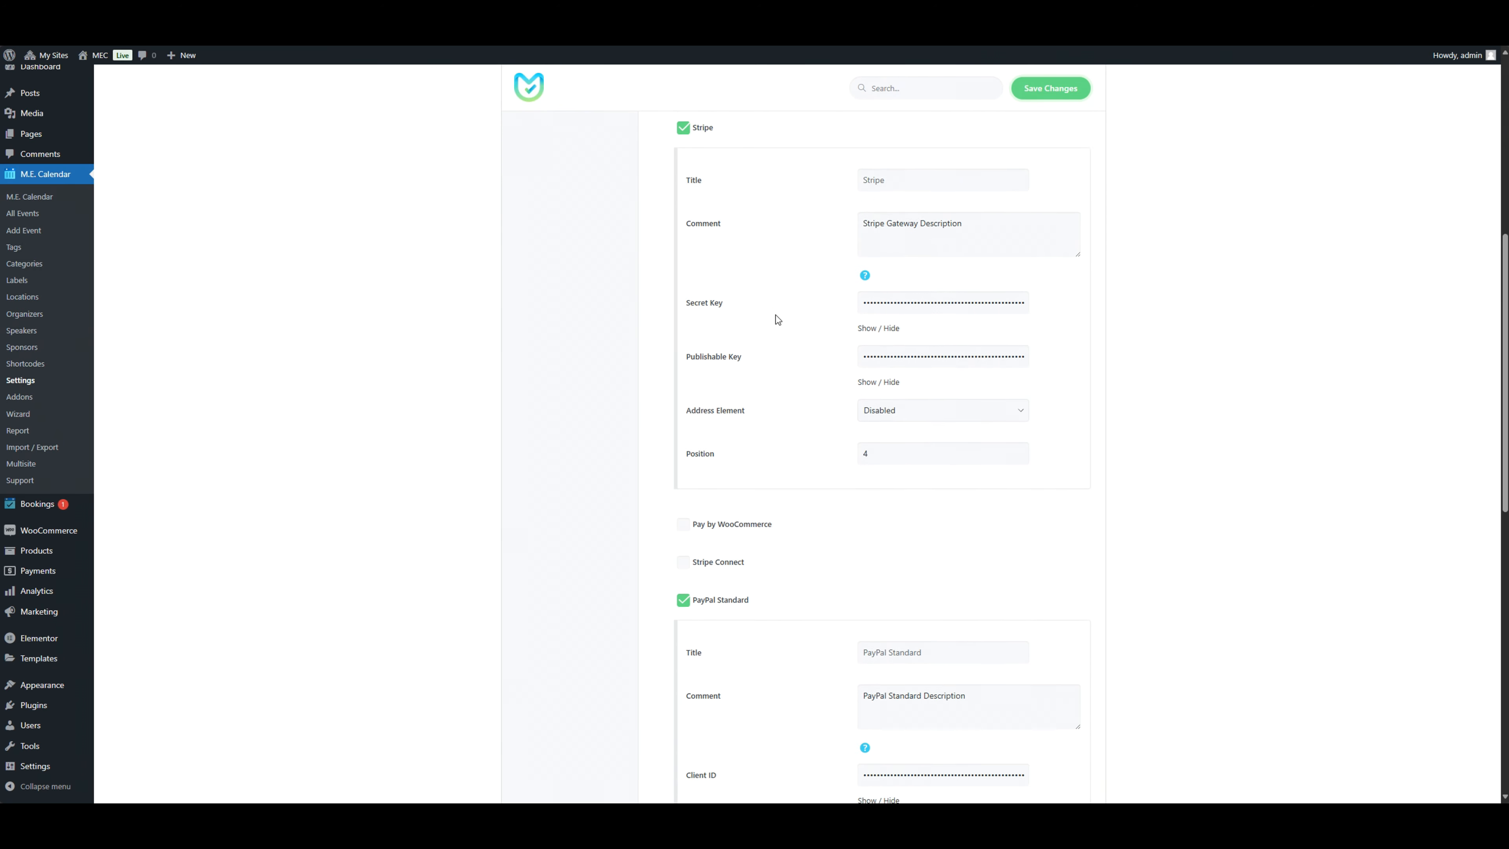
scroll(776, 320, down, 9)
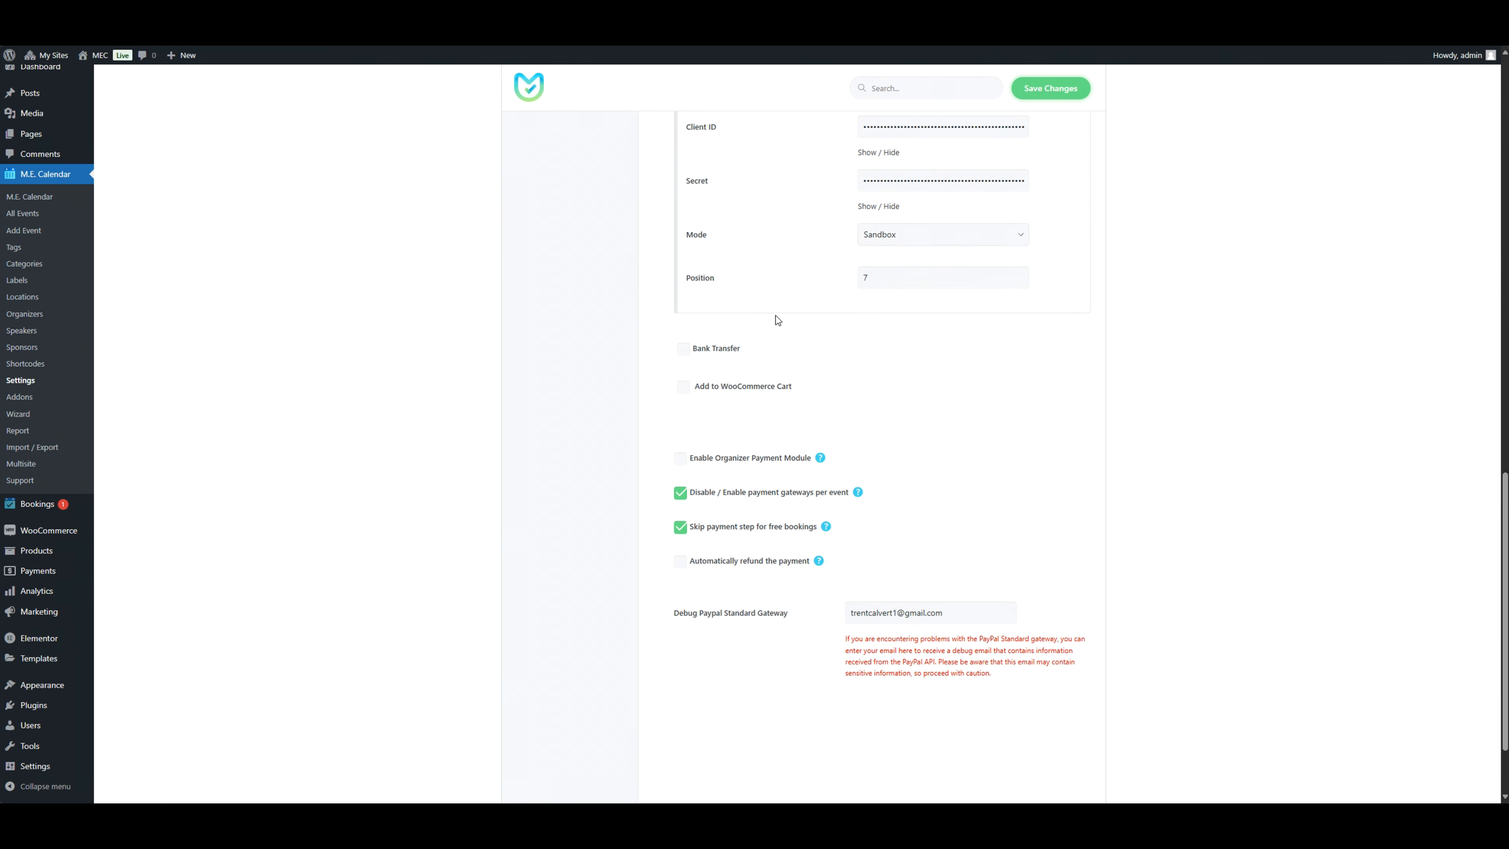
click(758, 386)
scroll(856, 373, down, 2)
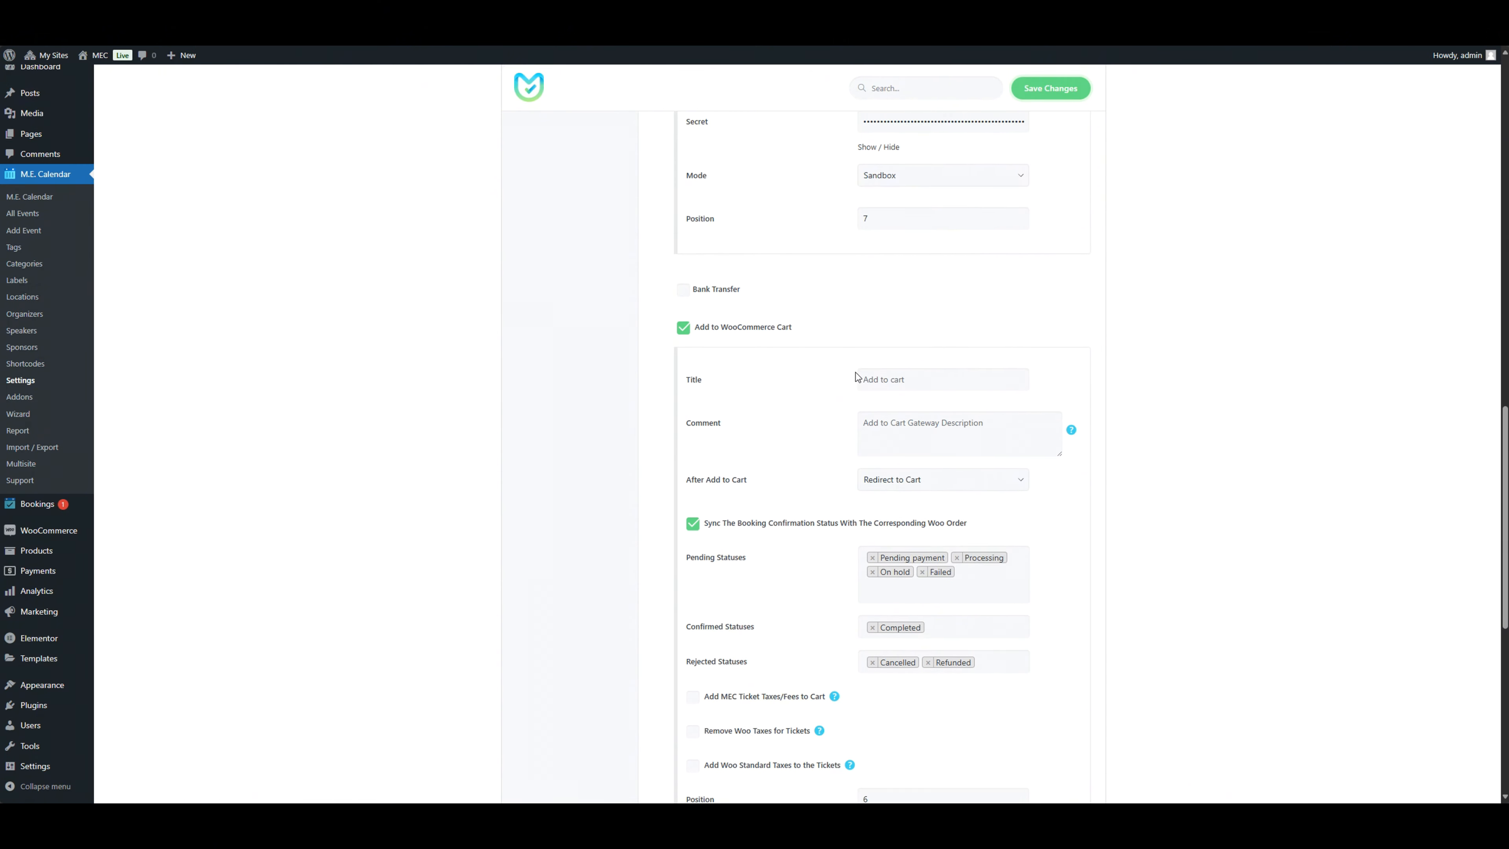
click(1050, 88)
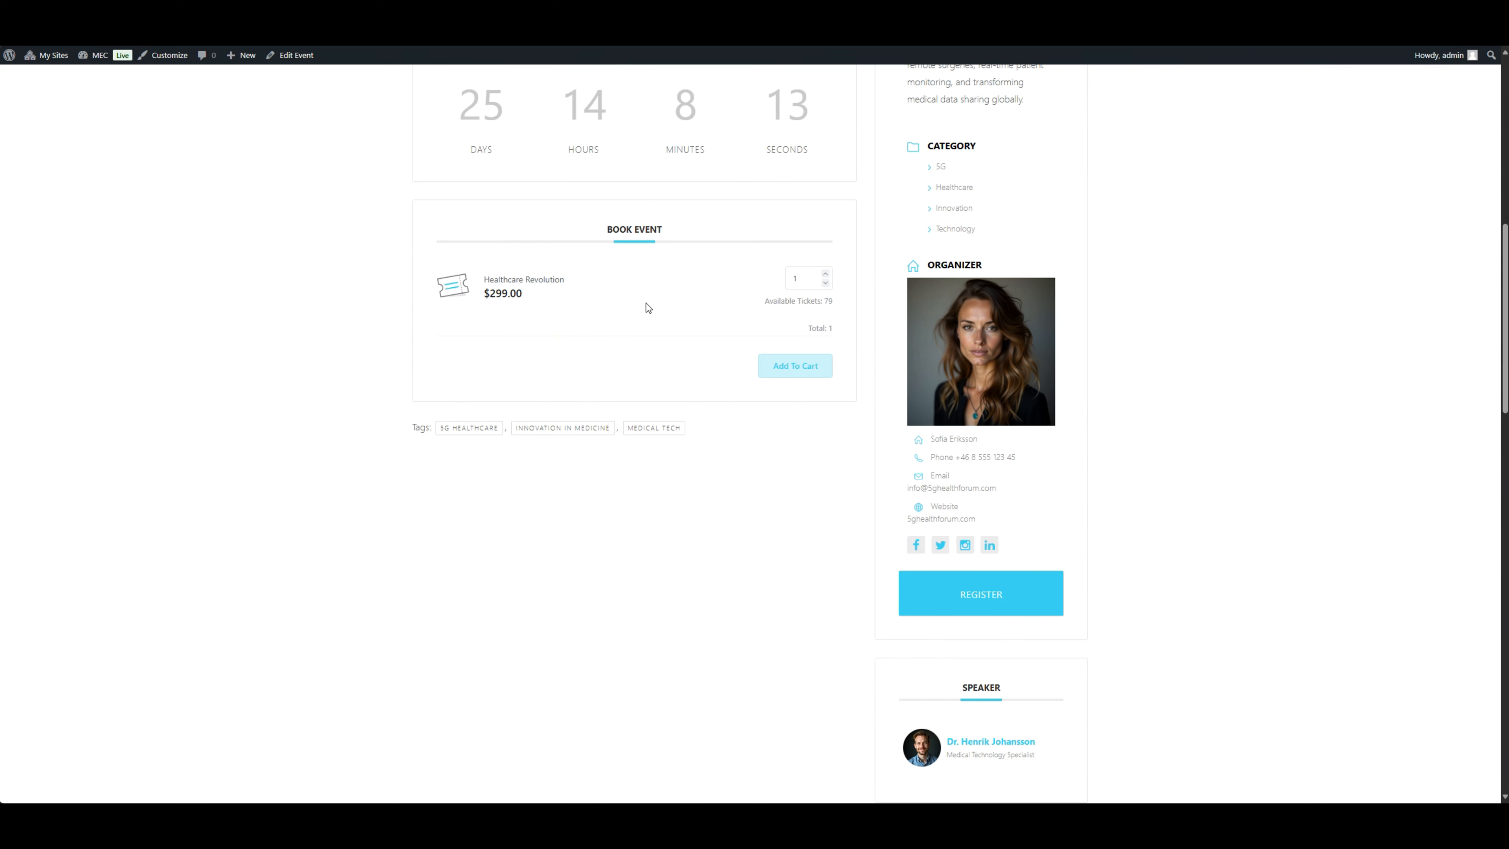
Step: Reload the event page and proceed with booking one Healthcare Revolution ticket
key(F5)
click(790, 402)
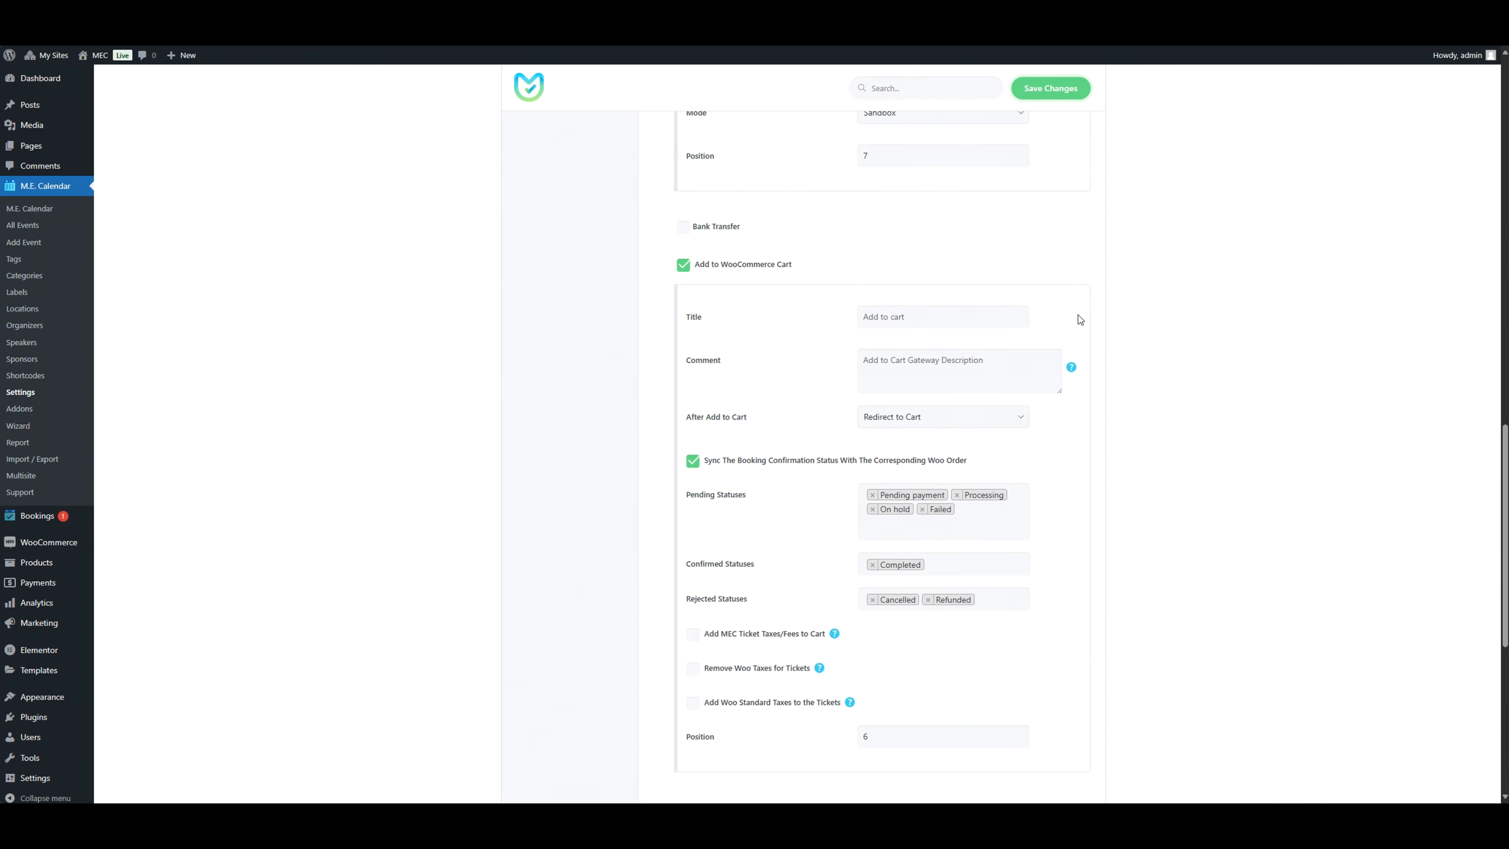
Step: Set After Add to Cart to Redirect to Cart for the Add to WooCommerce Cart gateway and save the changes
scroll(1078, 315, down, 2)
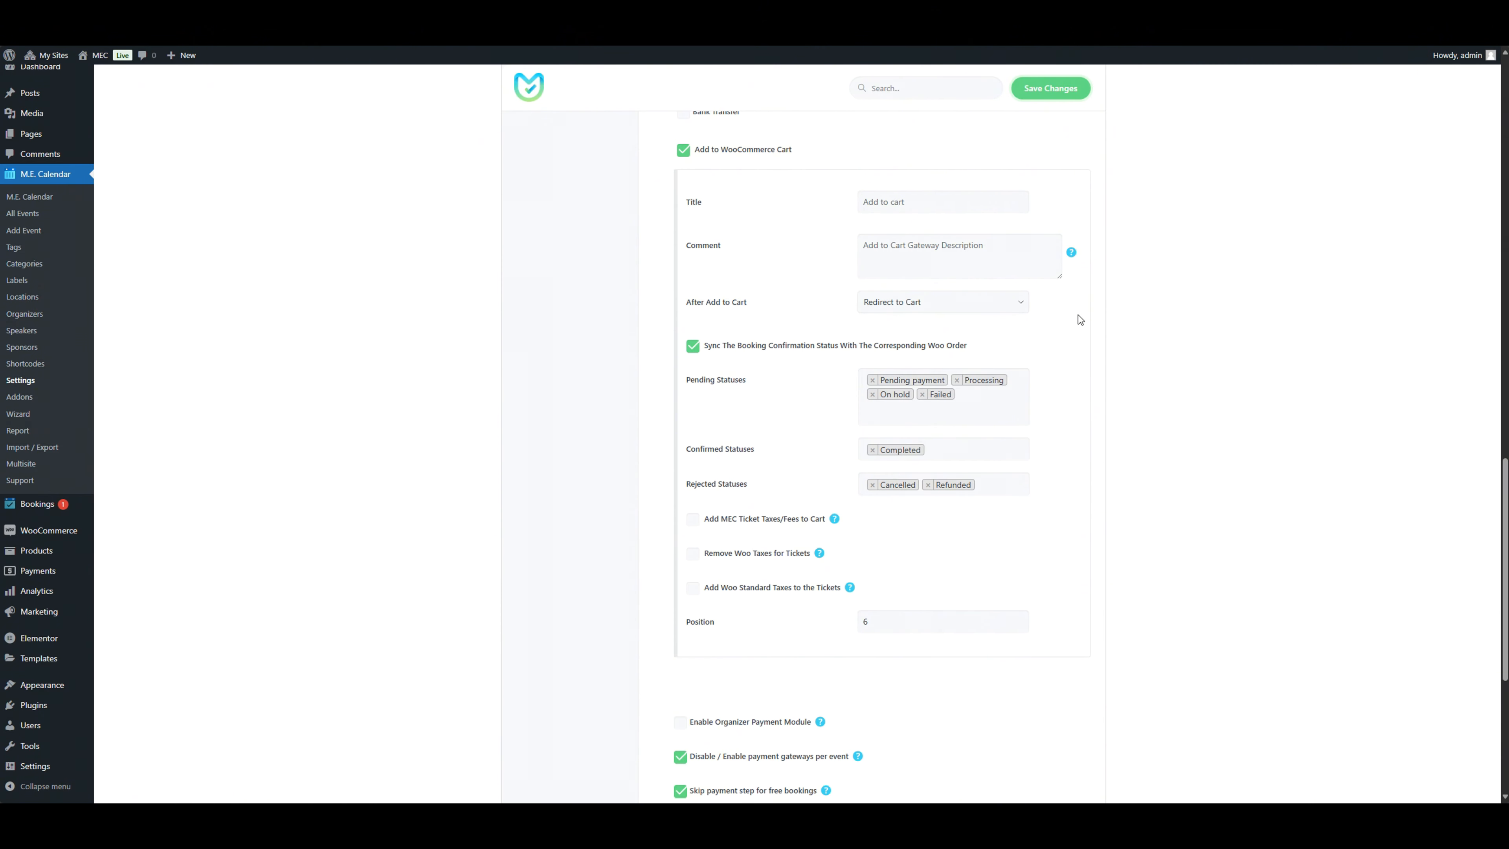
click(1006, 302)
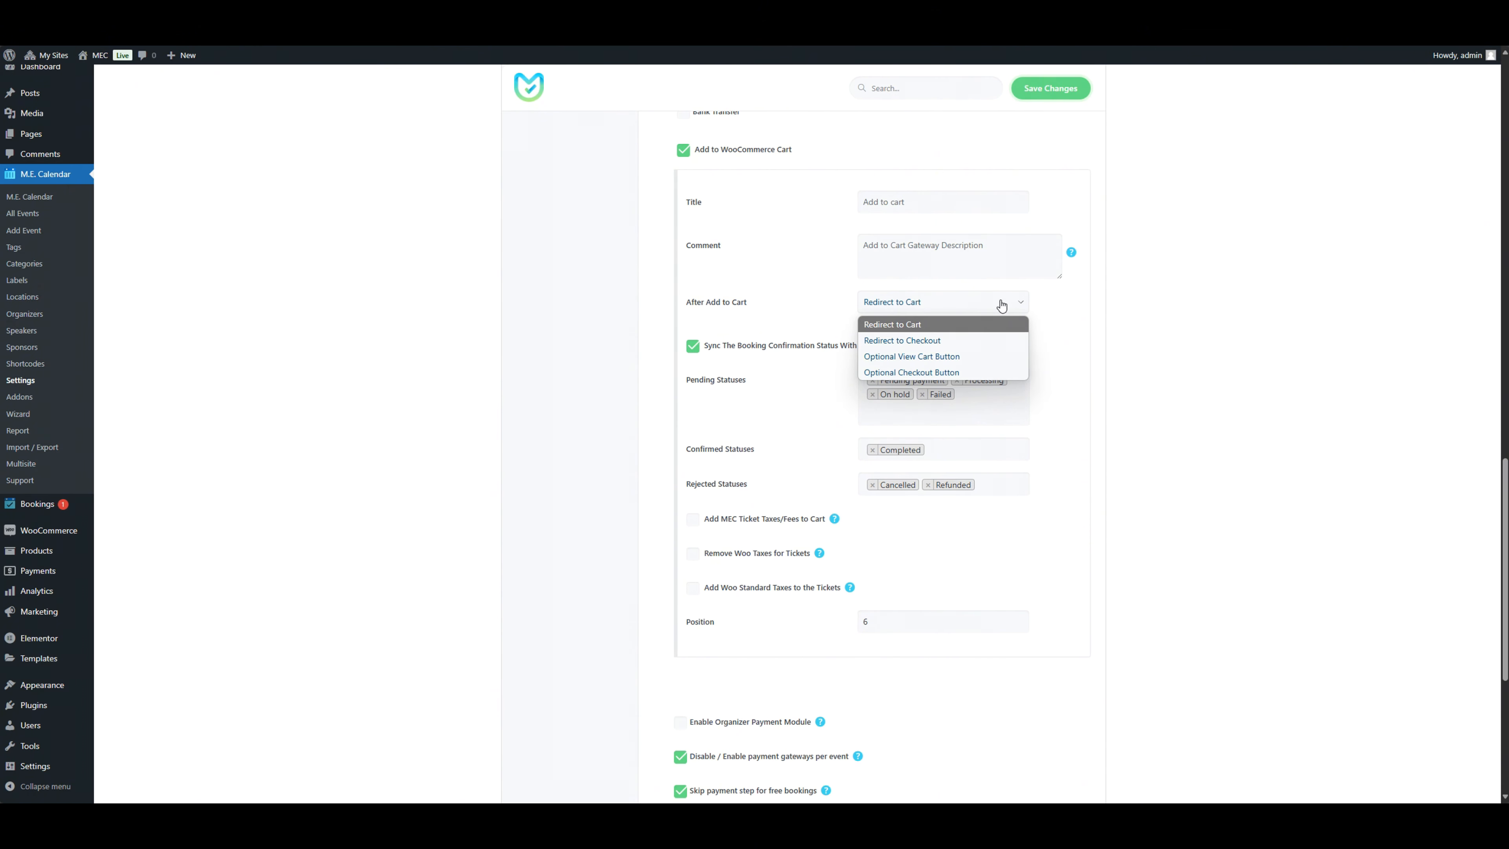
click(996, 325)
scroll(1057, 386, down, 1)
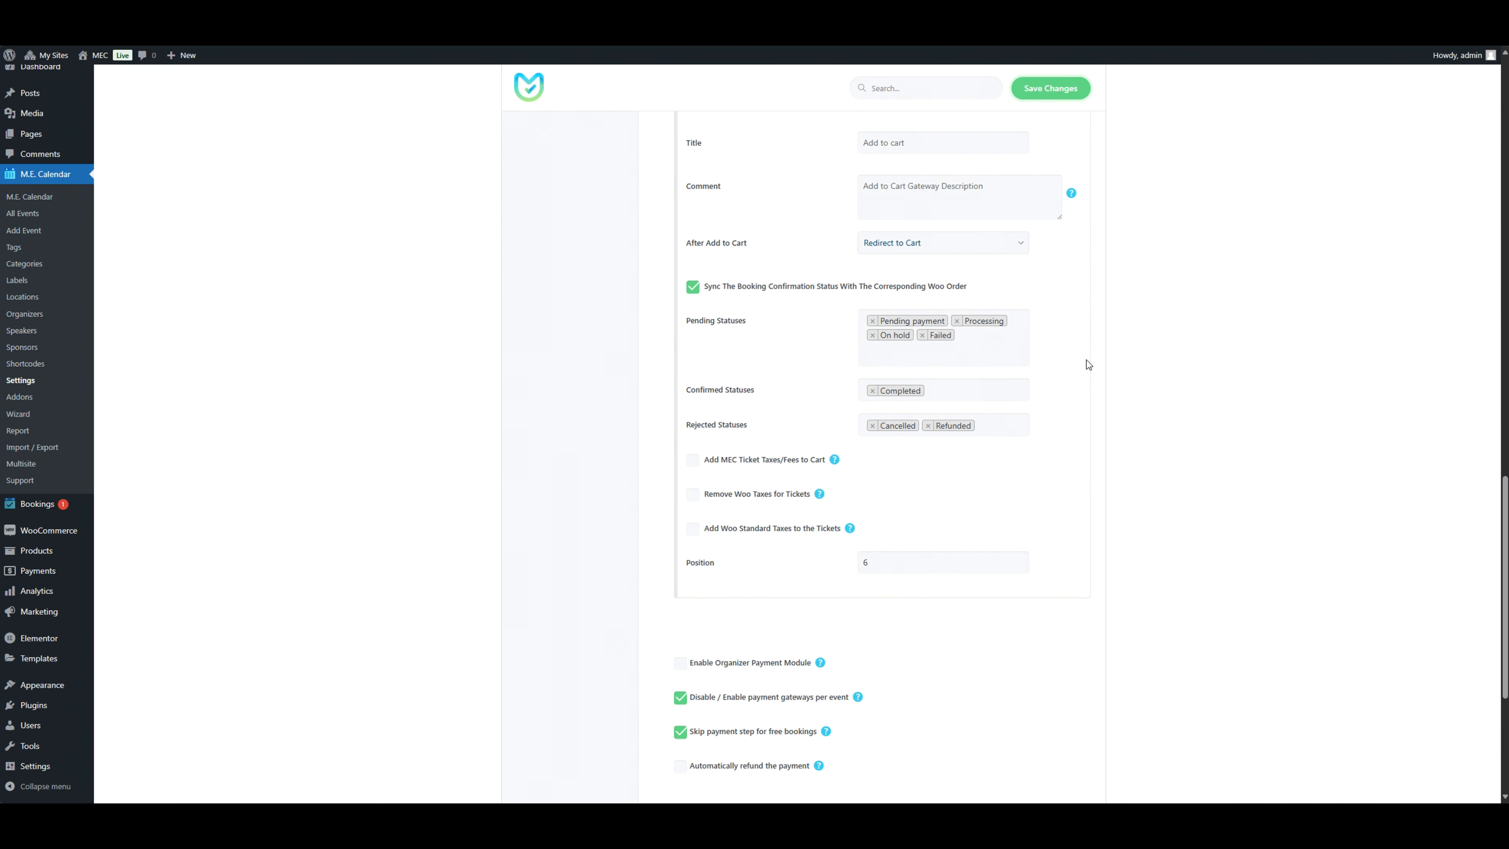
scroll(1087, 363, down, 1)
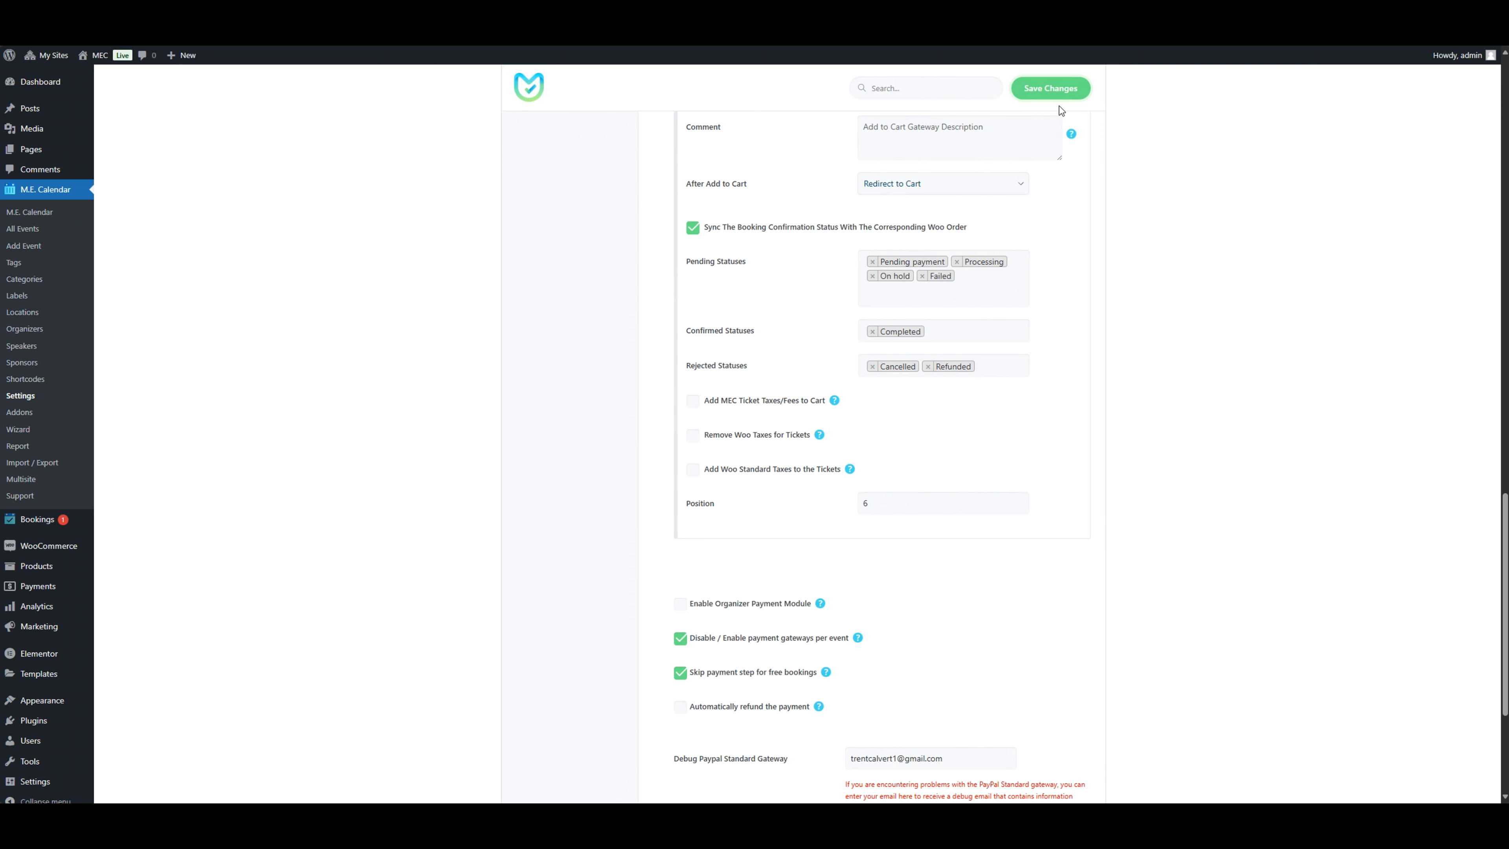
click(1056, 95)
Step: On the event's booking form, choose Add to cart as the payment method and add the ticket to the cart
click(320, 12)
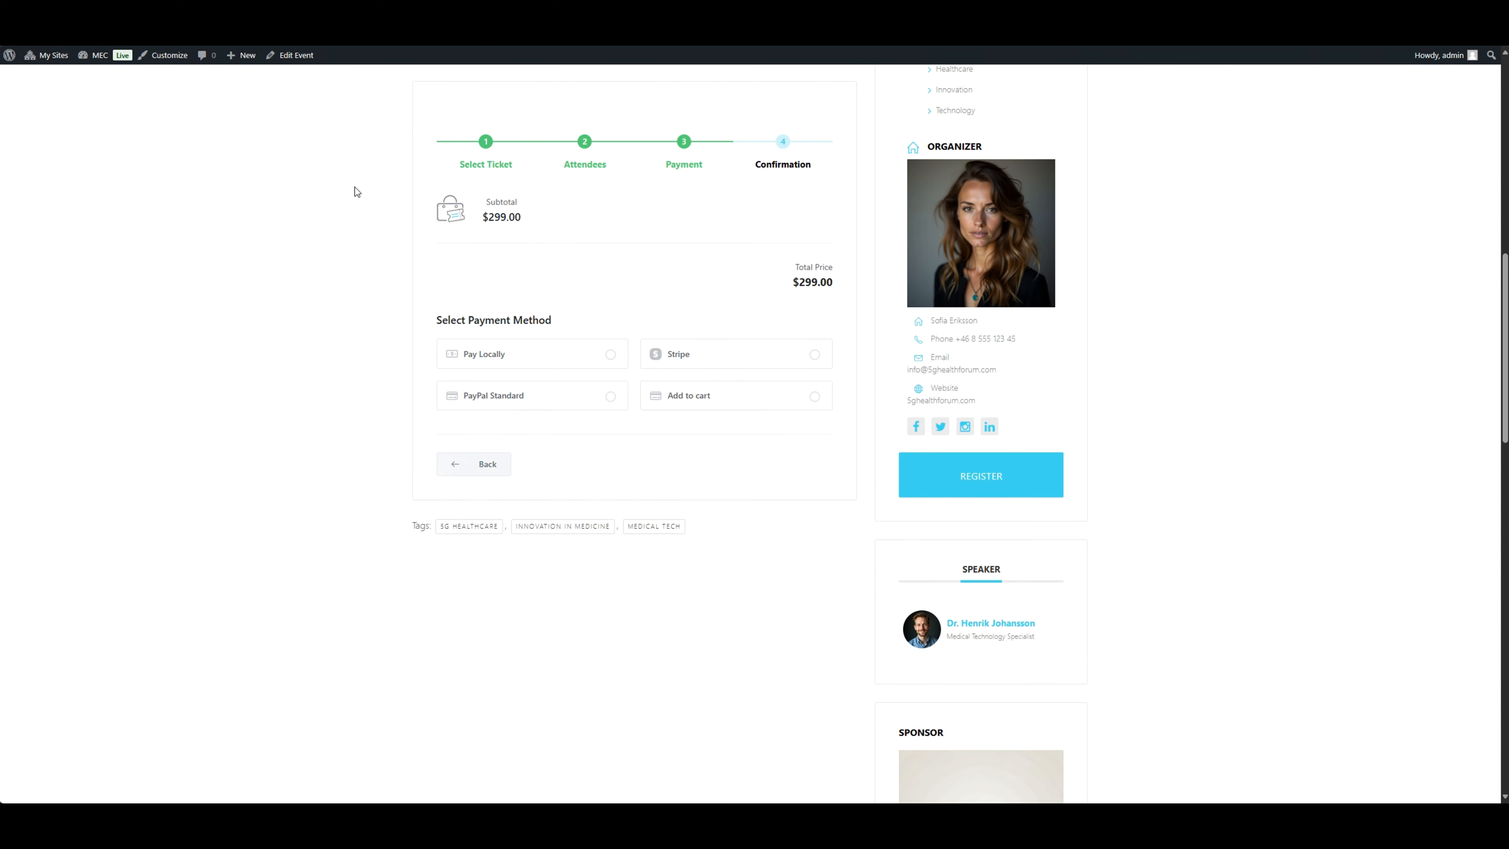
scroll(386, 228, up, 4)
scroll(386, 227, down, 2)
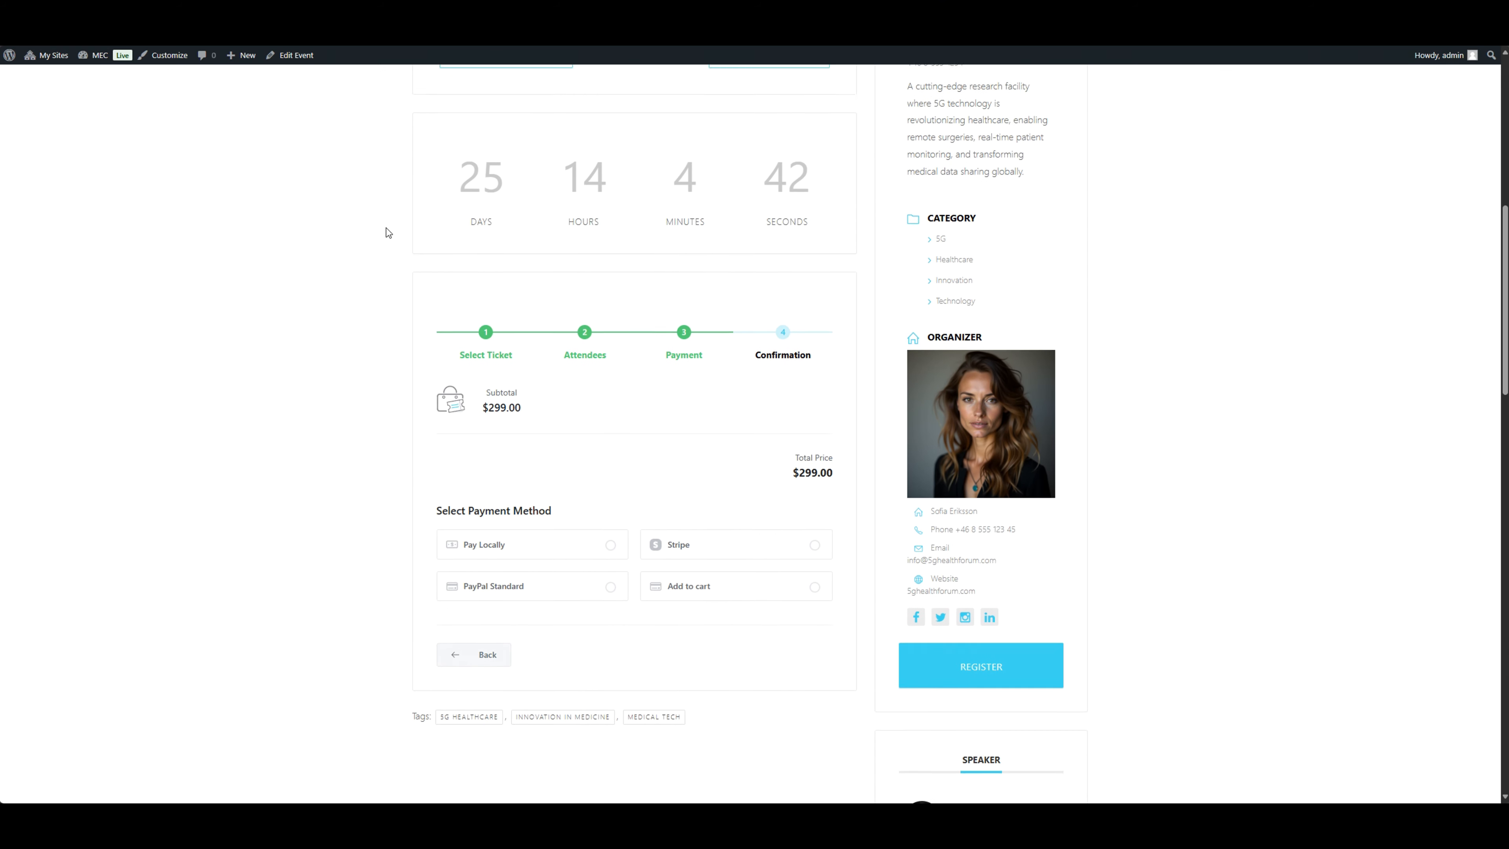
scroll(624, 298, down, 2)
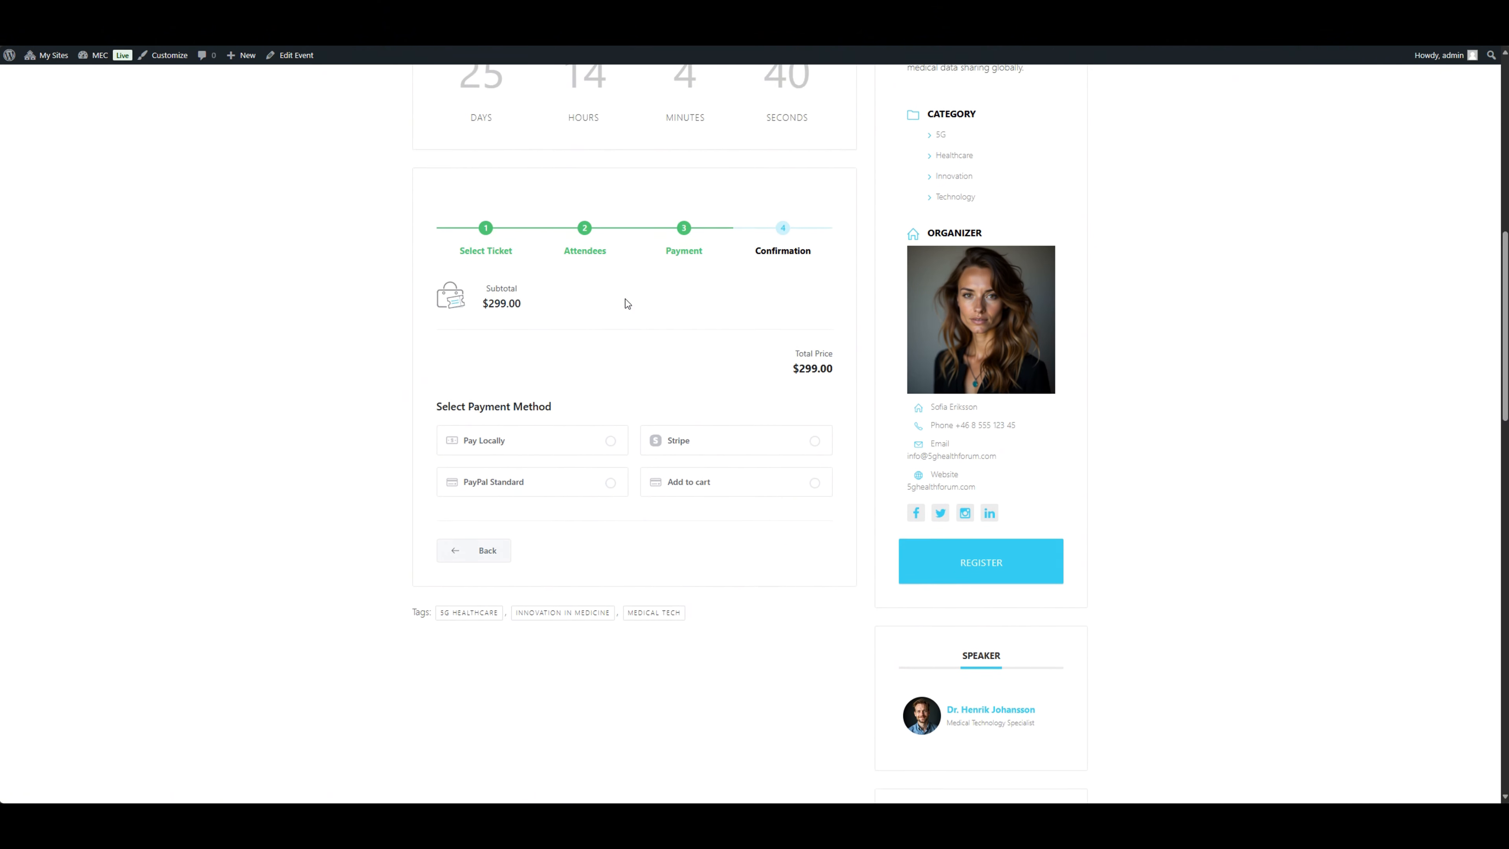
scroll(669, 367, up, 1)
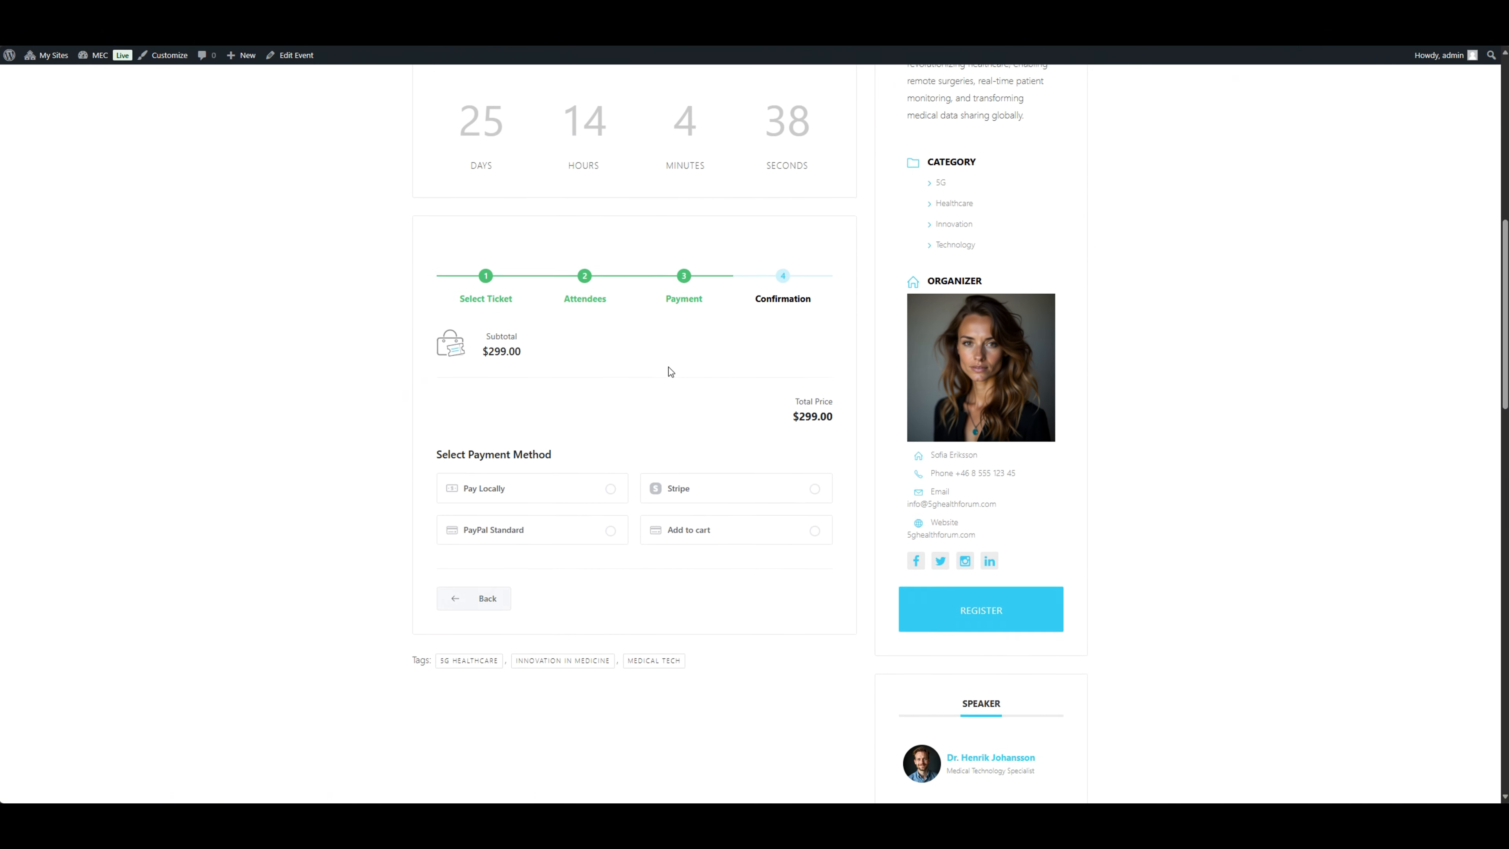
click(696, 513)
scroll(701, 398, down, 2)
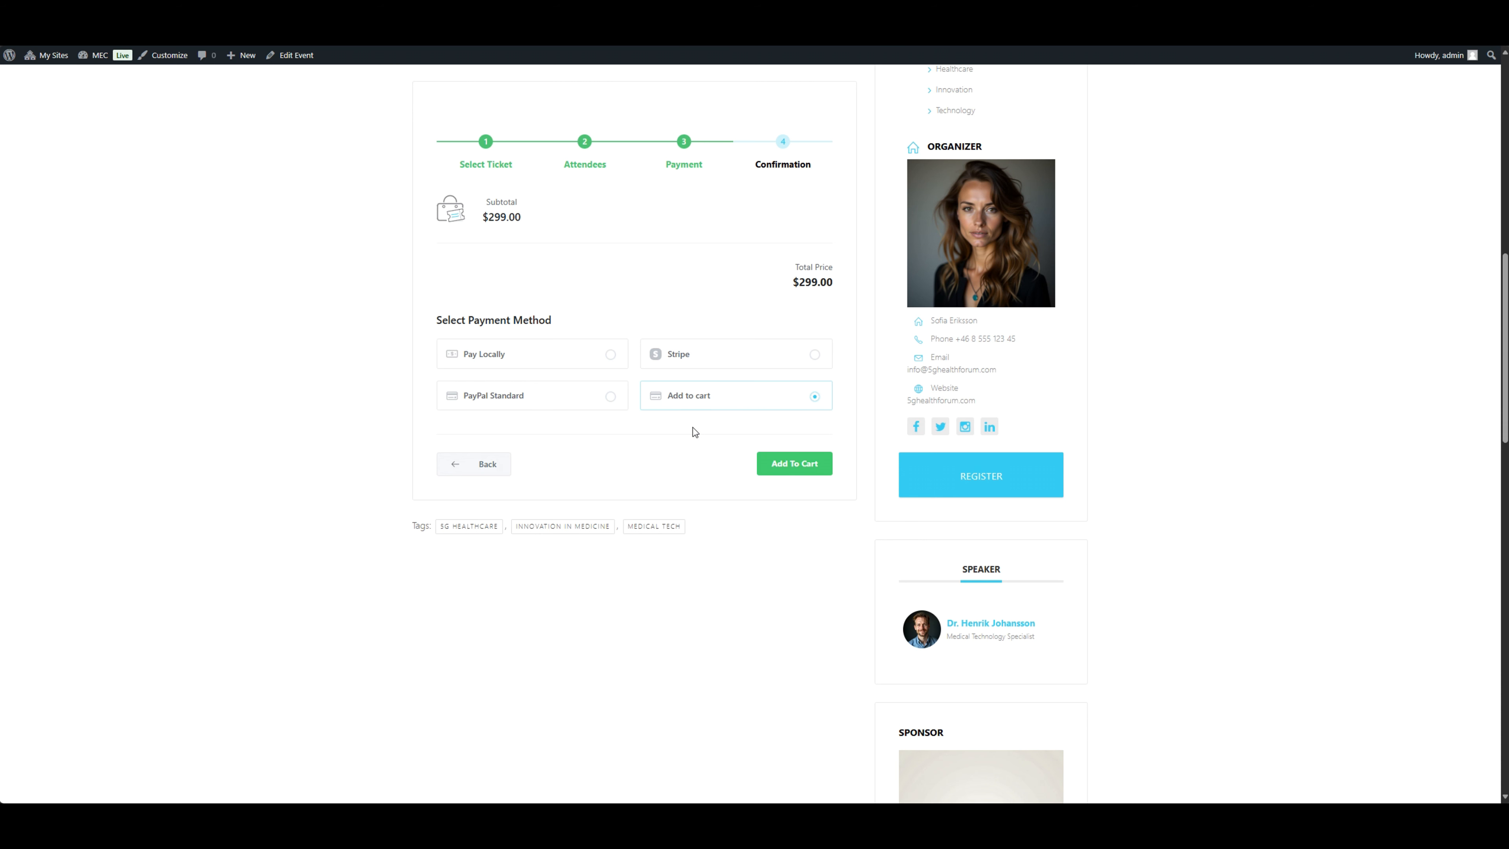
click(783, 464)
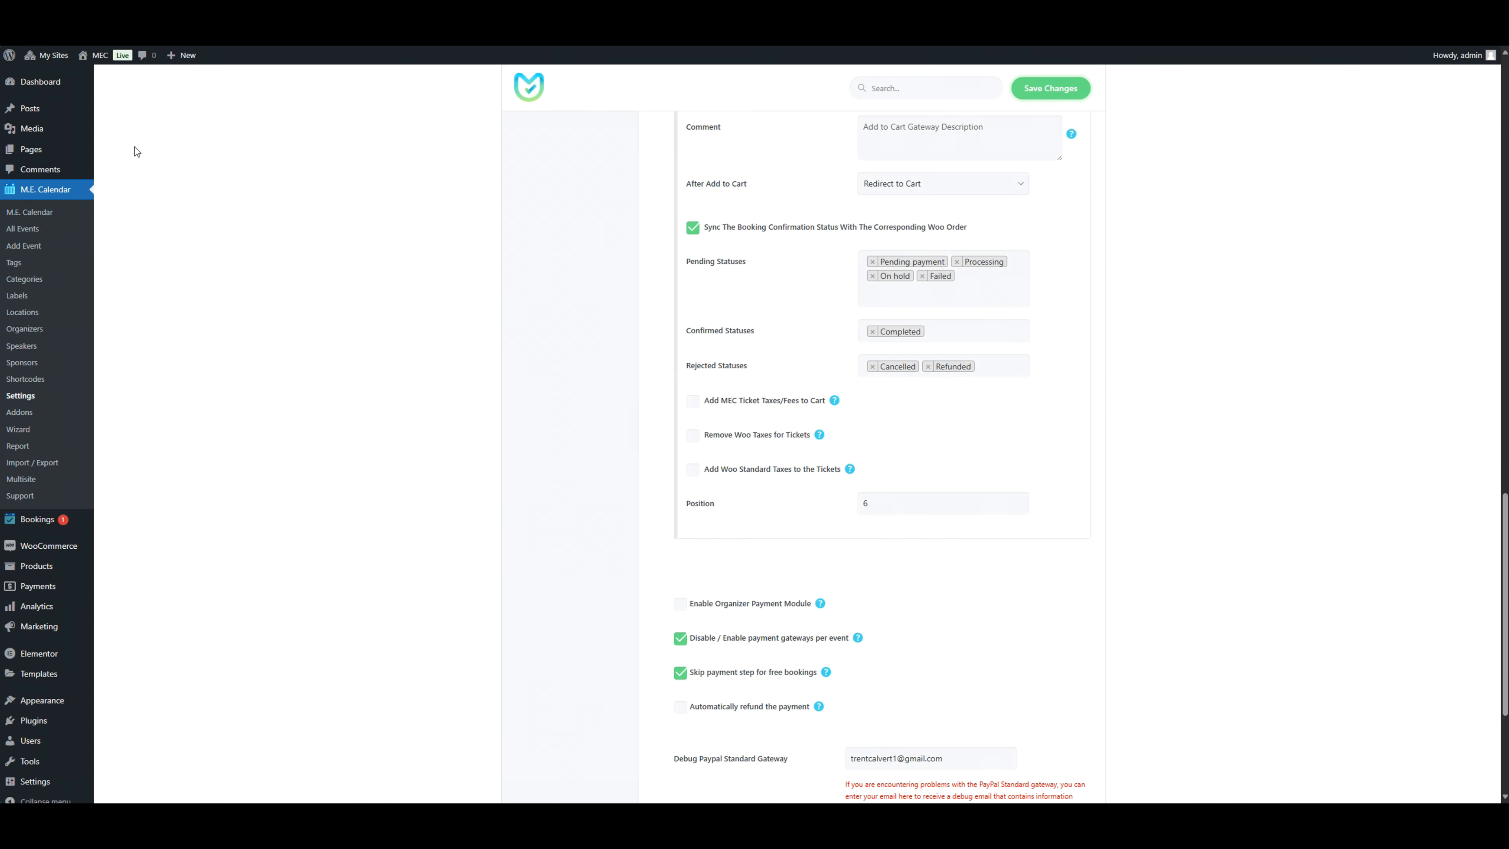
Step: Look at the new page editor and the list of all pages, then examine the Checkout New page
mouse_move(95, 155)
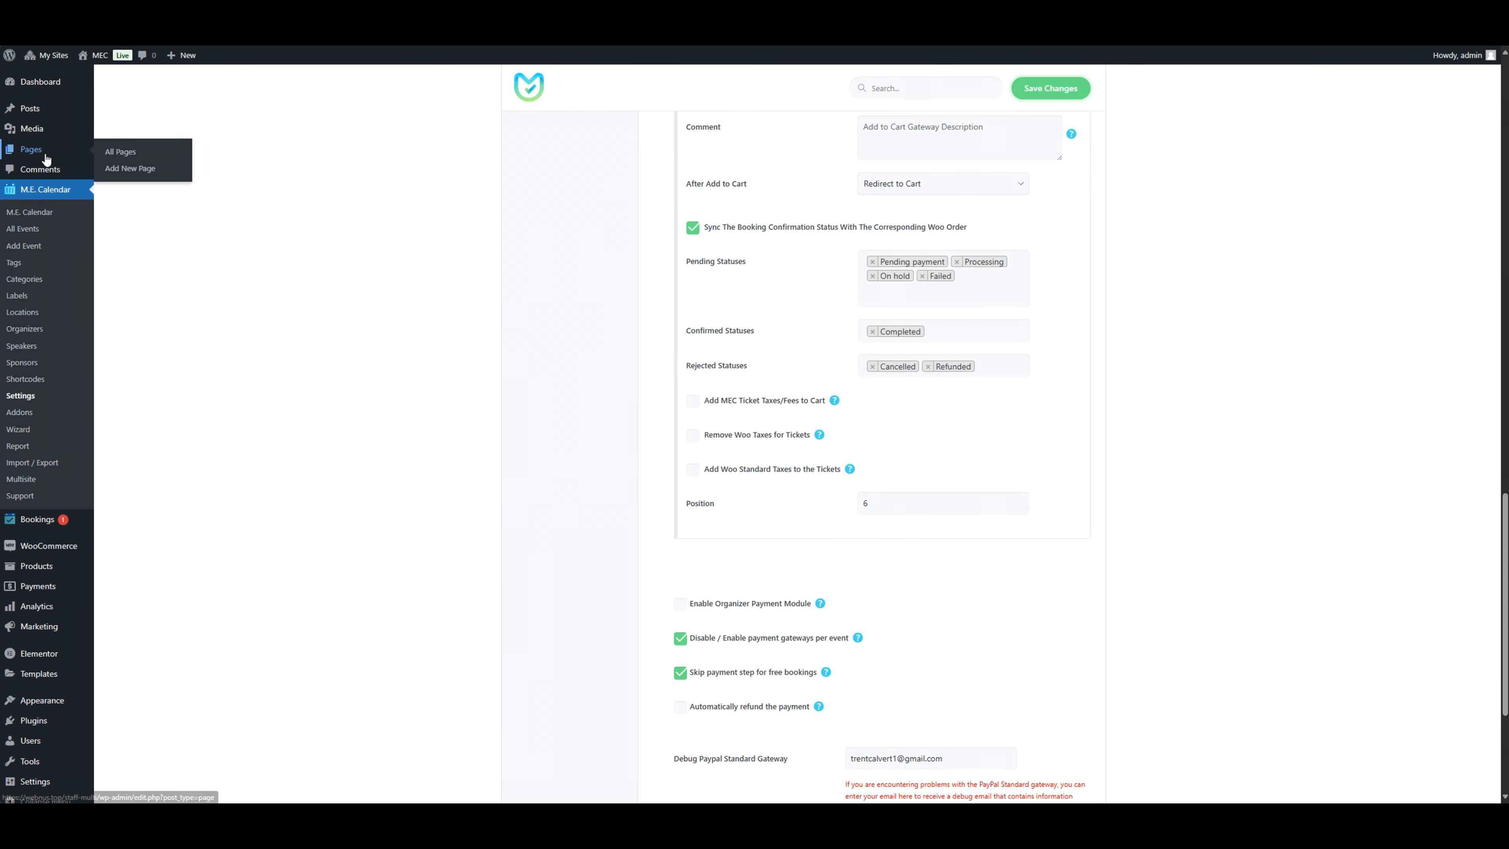
click(151, 174)
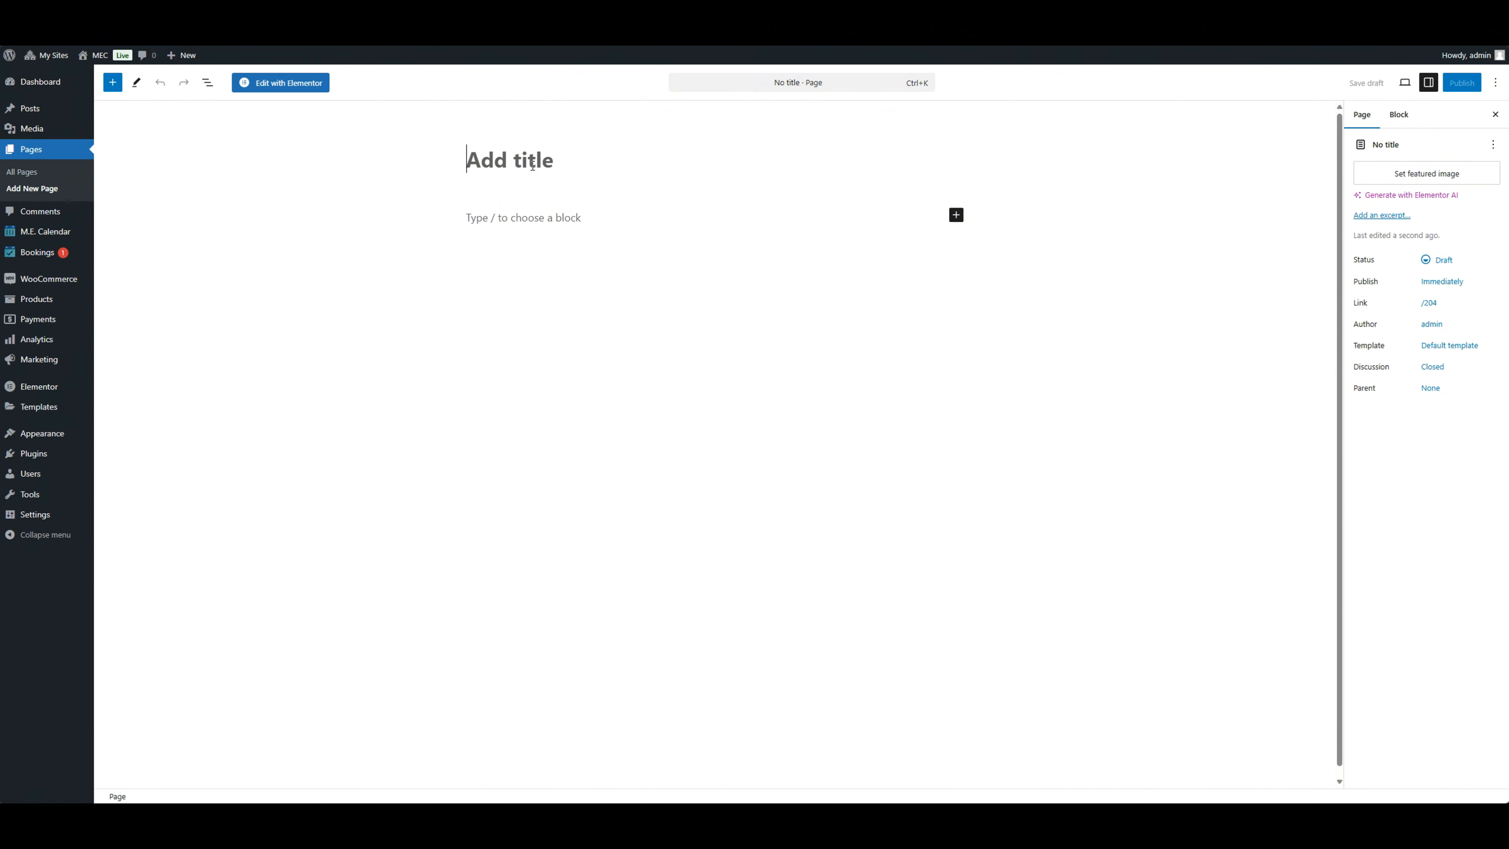
click(56, 177)
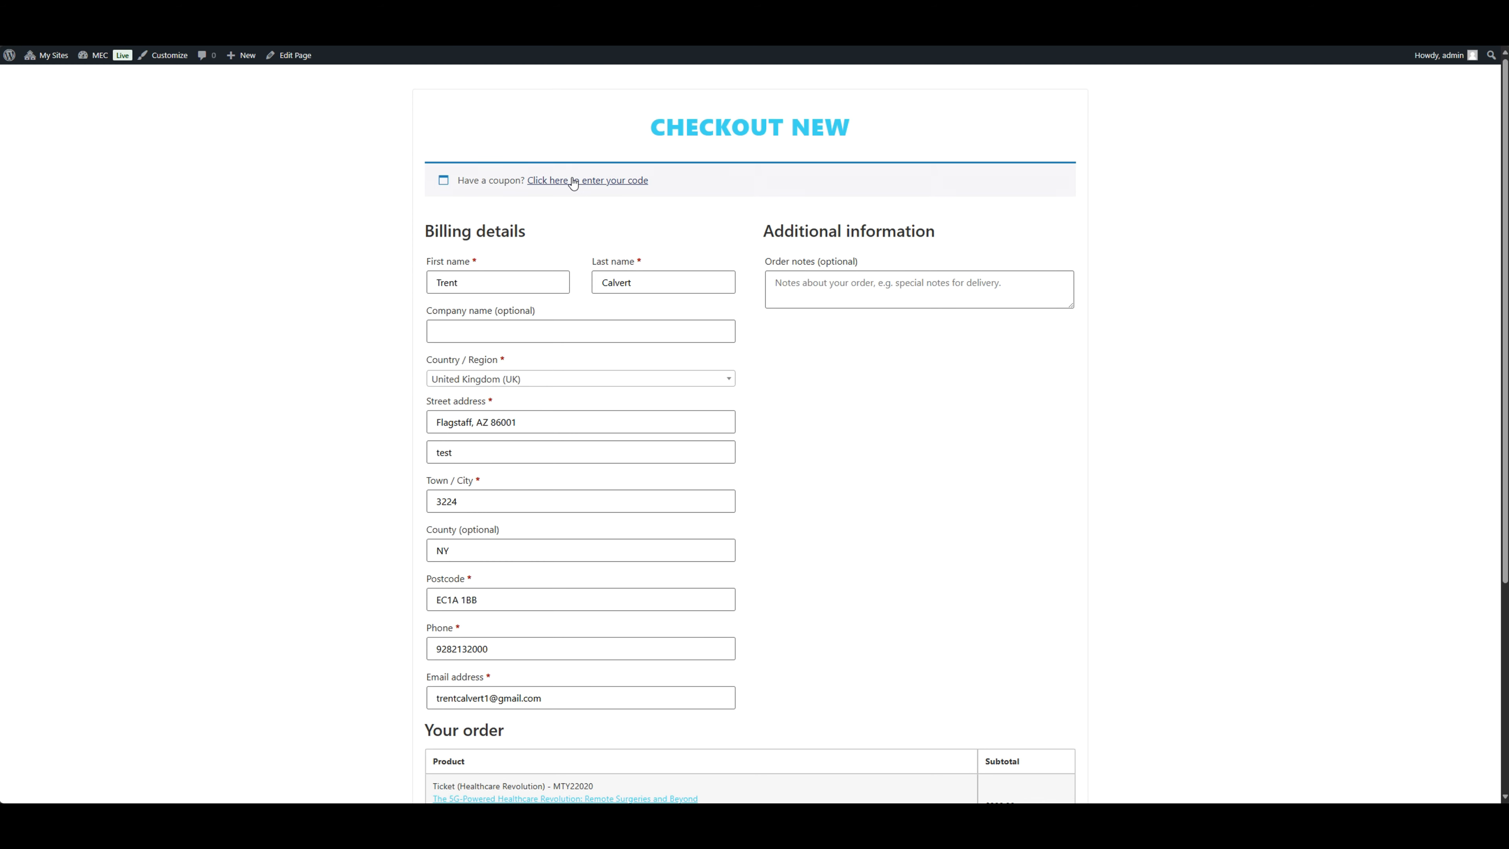
scroll(807, 307, down, 1)
scroll(808, 306, up, 1)
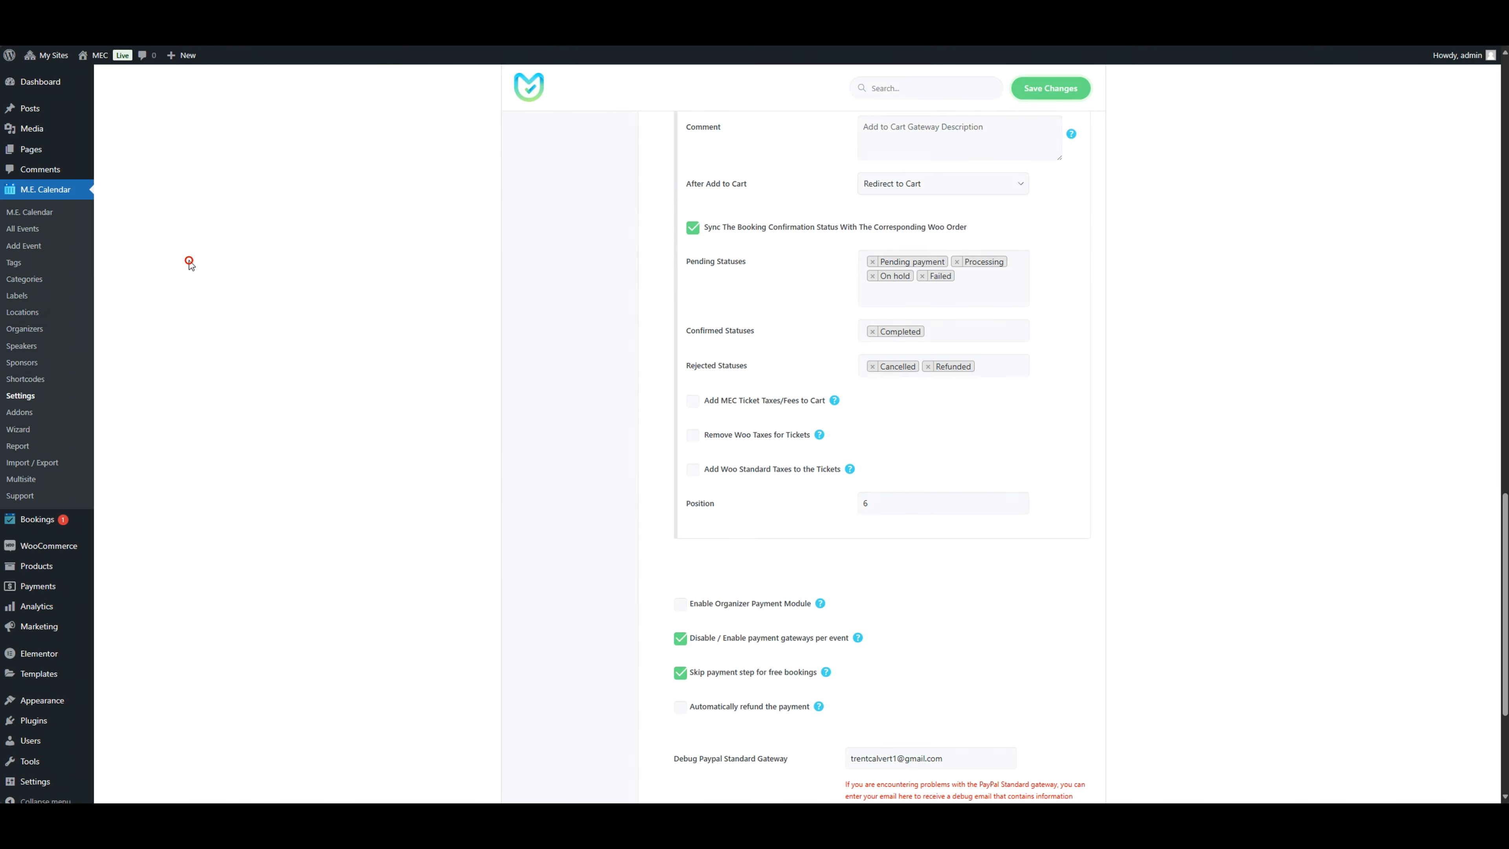
Step: In the WooCommerce advanced page setup, set the cart page to Cart New (ID: 162)
scroll(189, 261, down, 3)
mouse_move(93, 535)
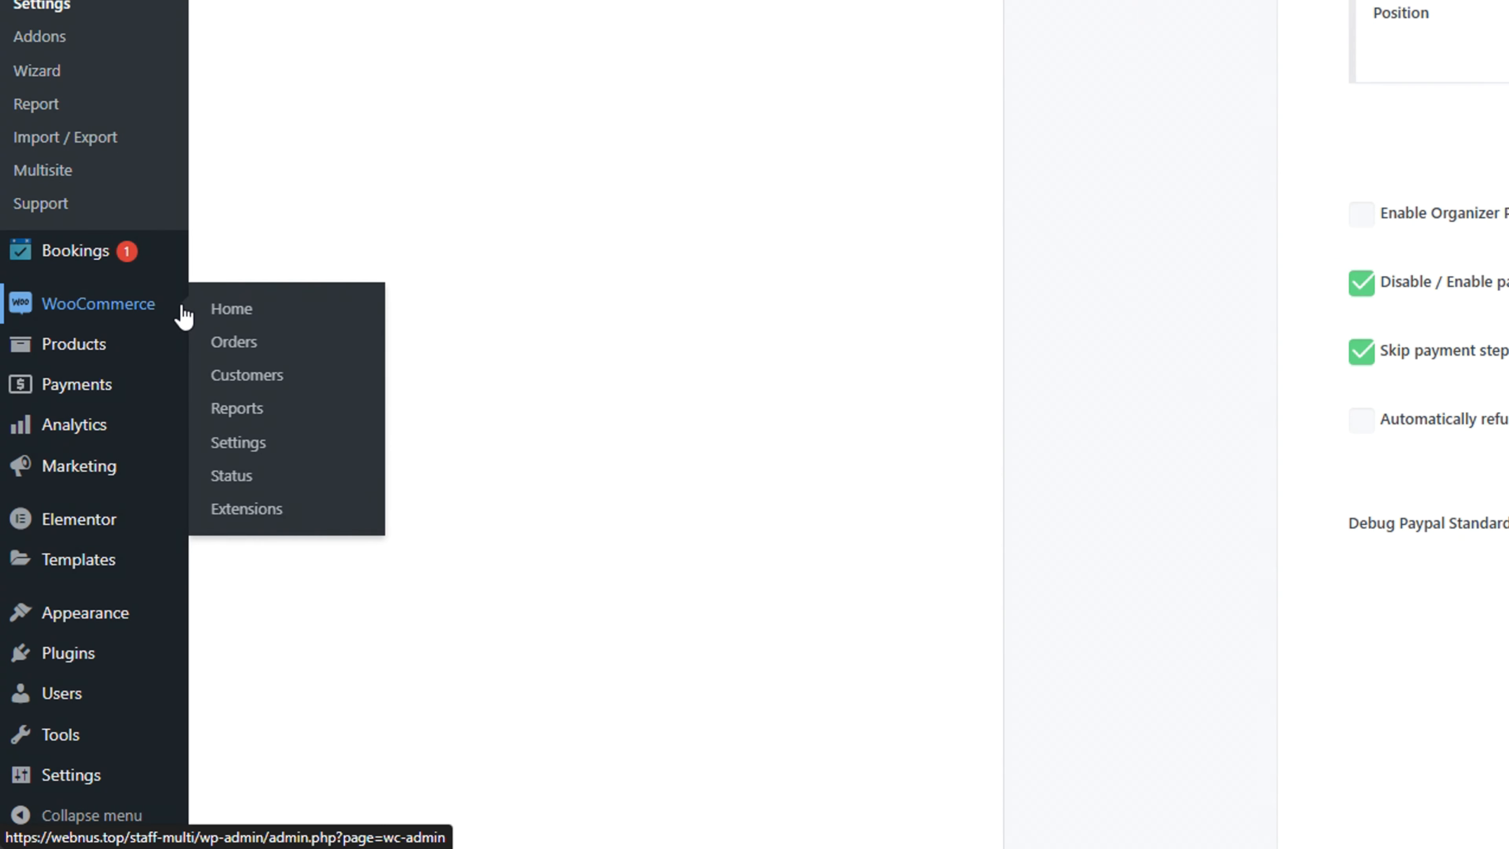
click(273, 455)
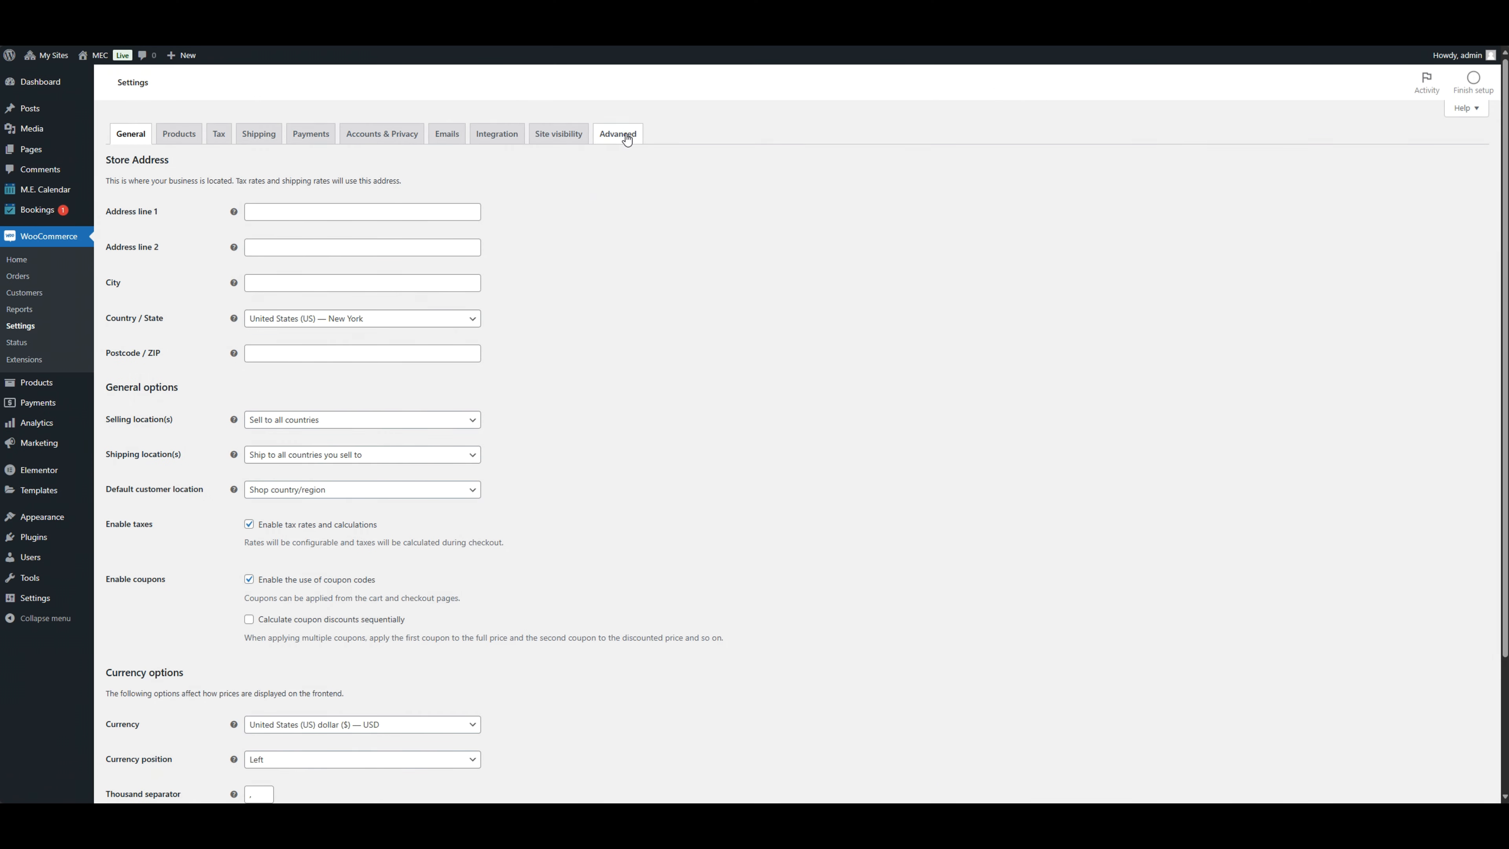
click(626, 137)
click(370, 230)
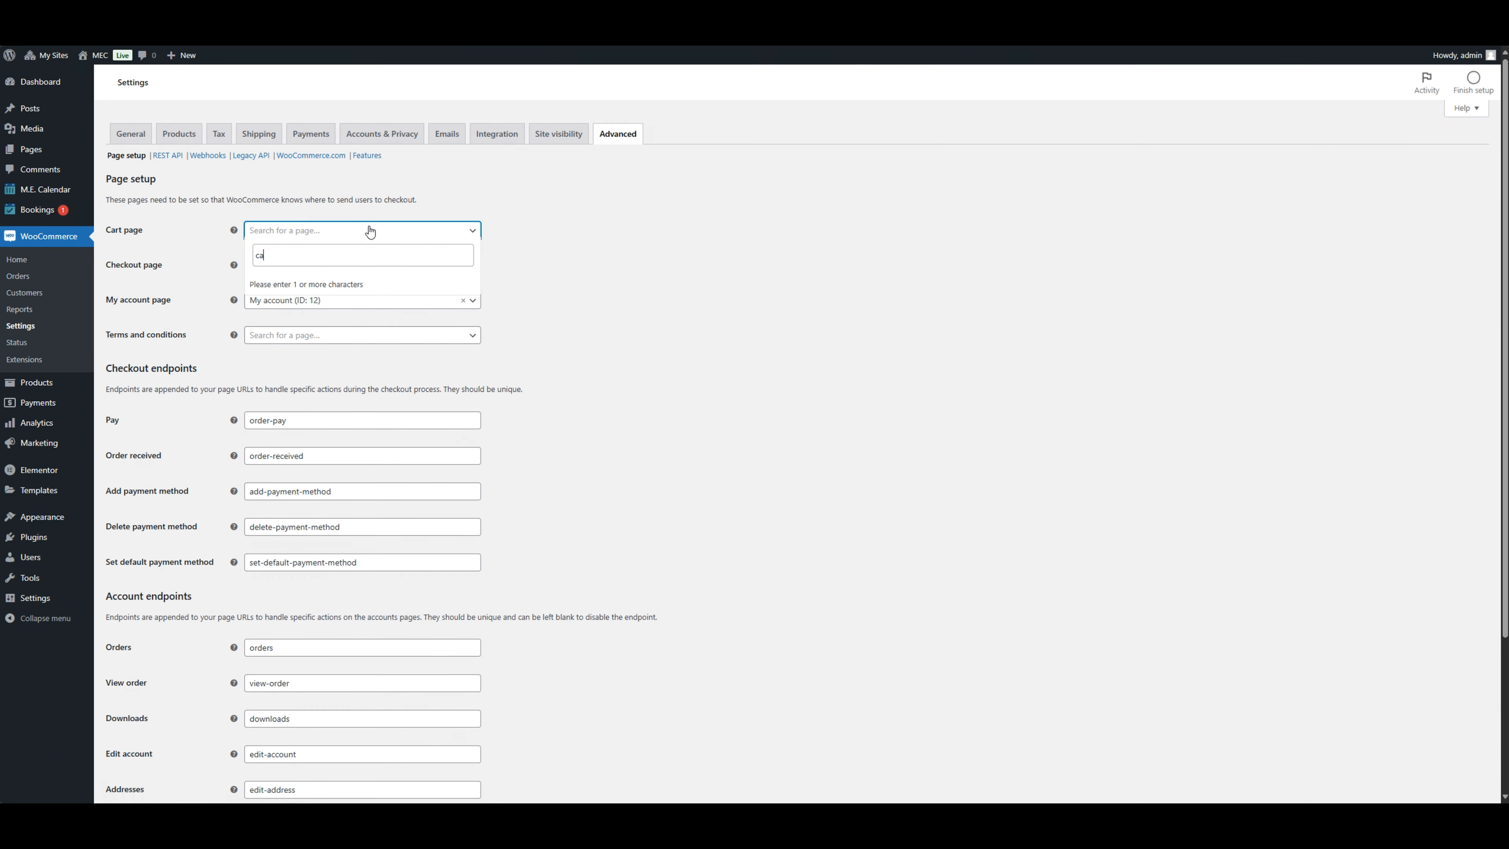
text(cart)
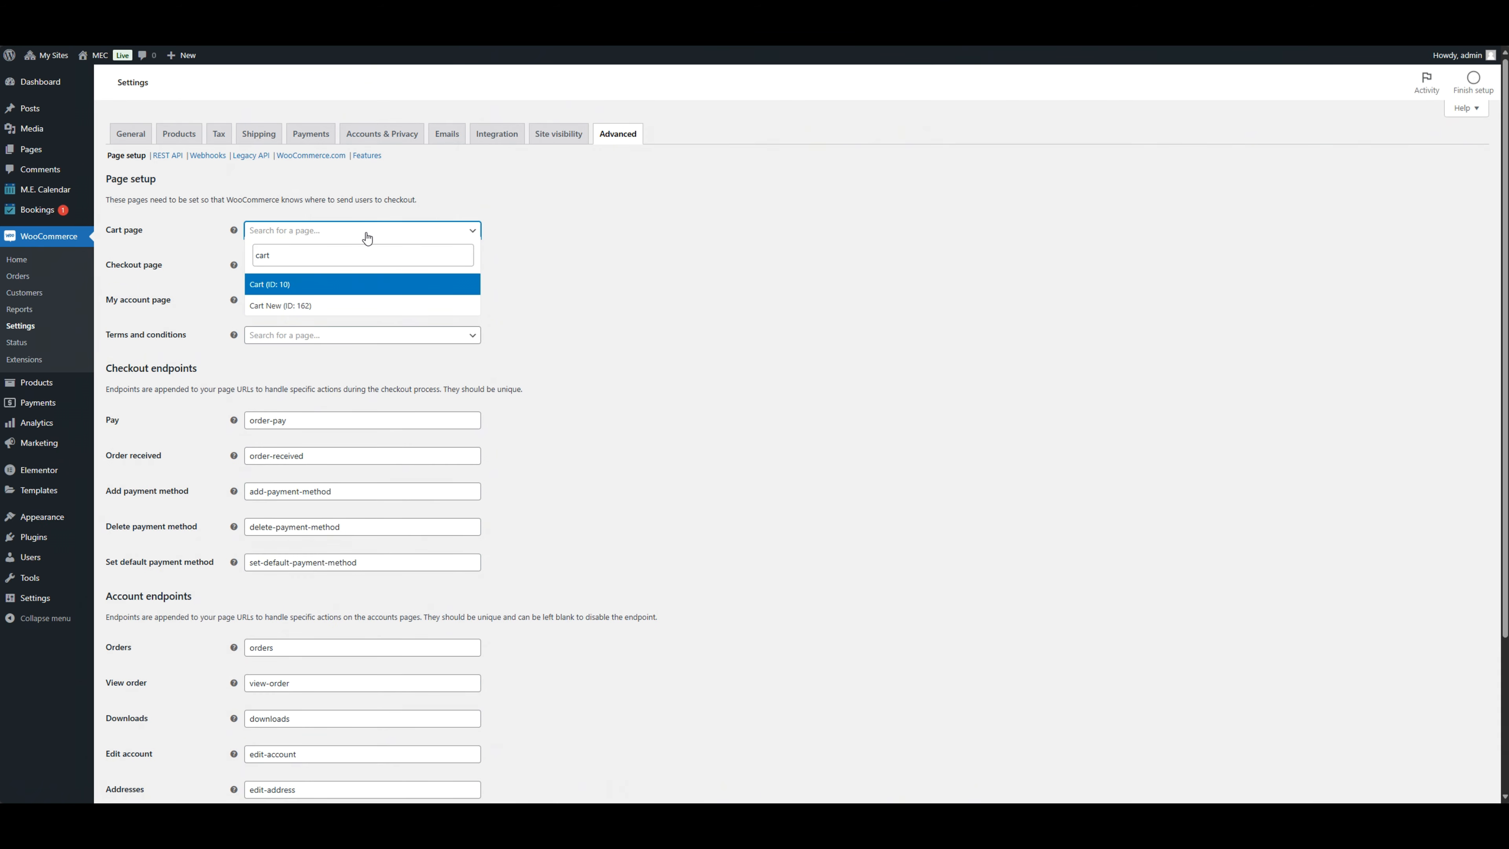
click(329, 302)
Step: Set the checkout page to Checkout New (ID: 164) and save the WooCommerce page setup
click(305, 267)
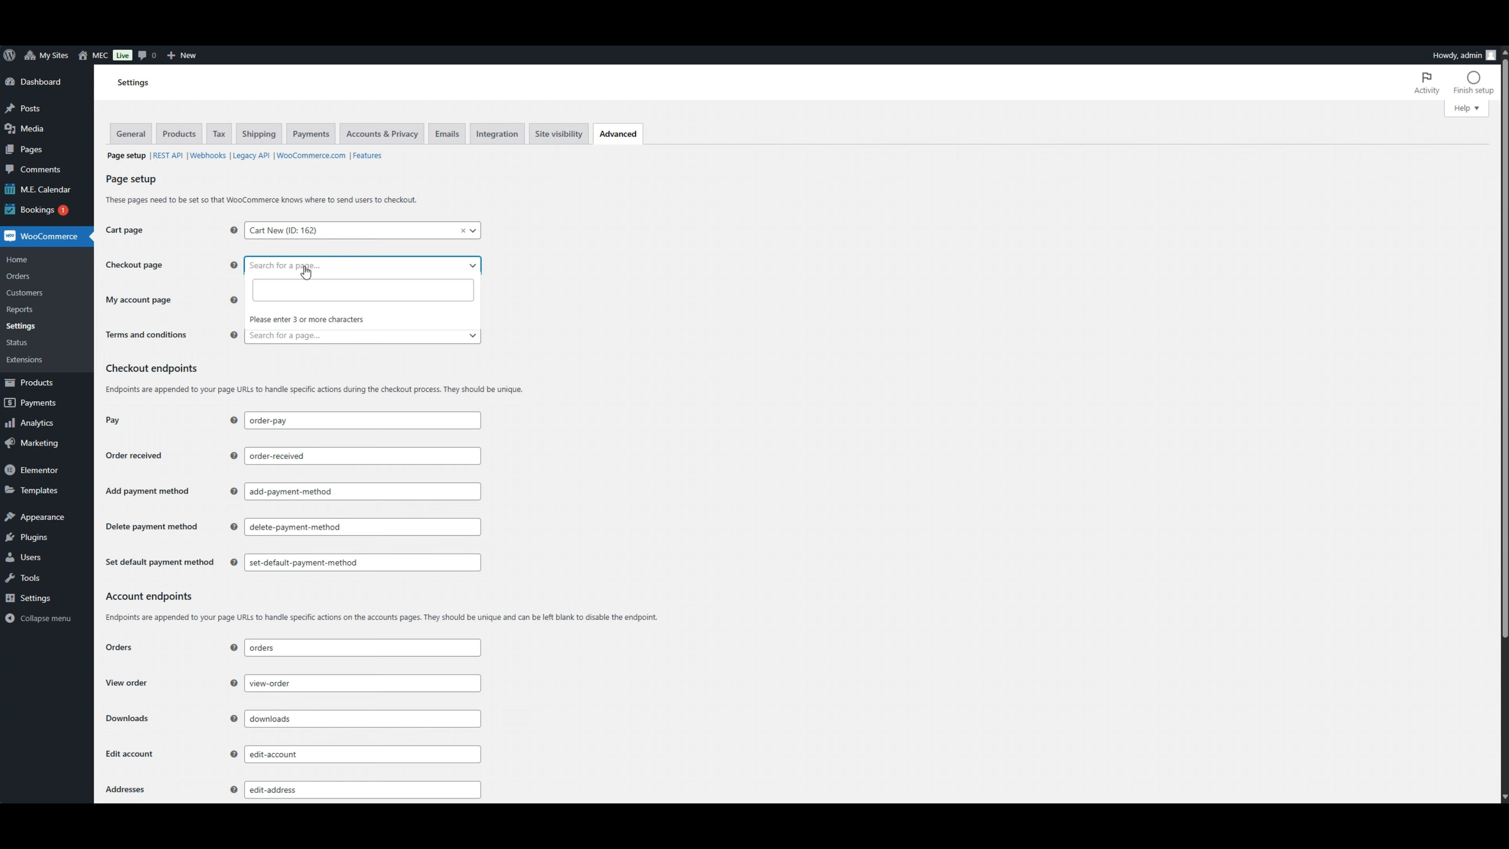
text(check)
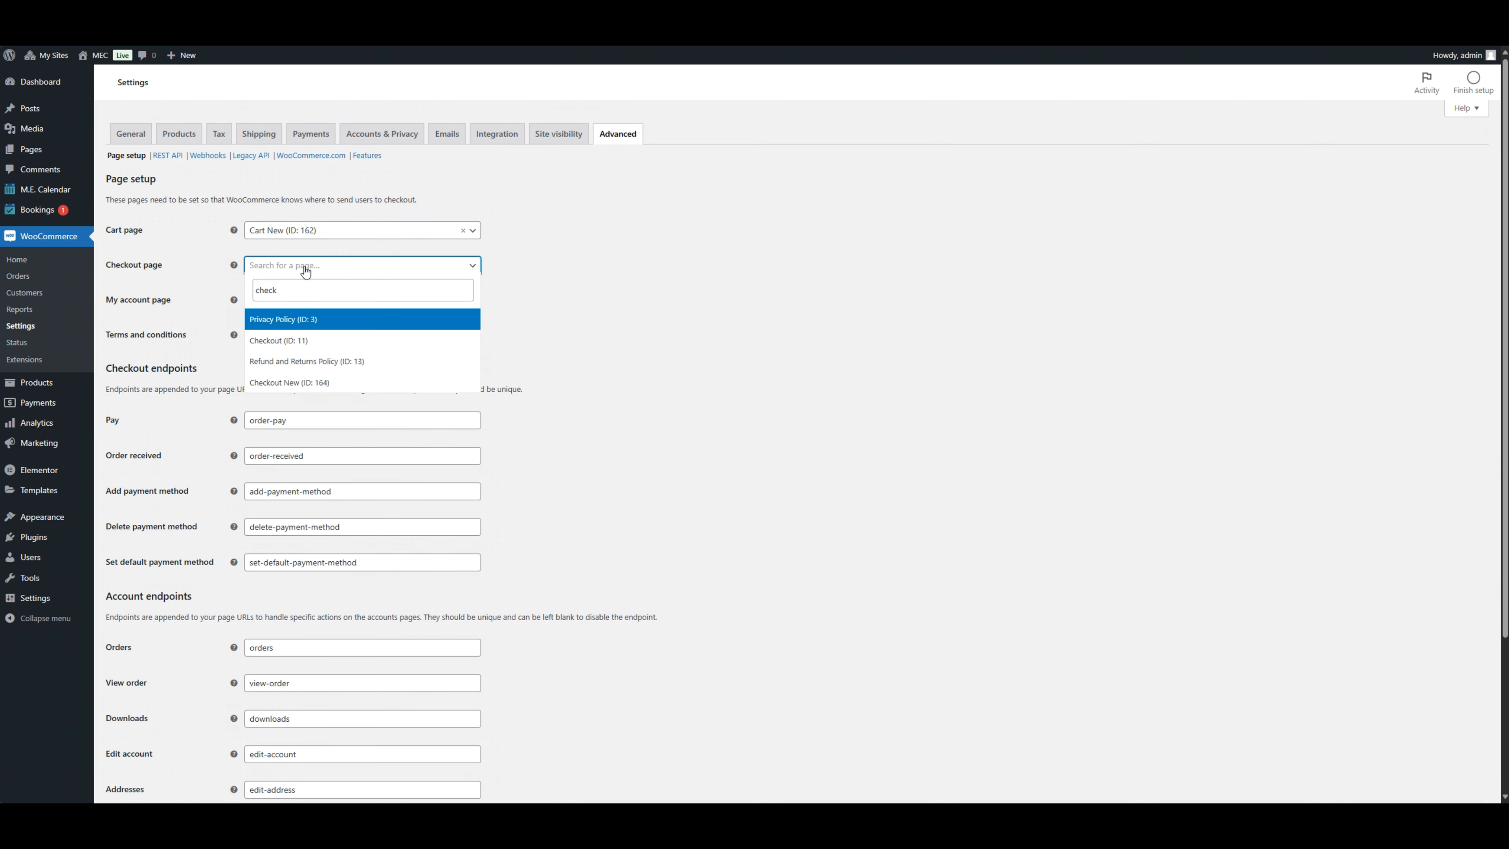
click(291, 378)
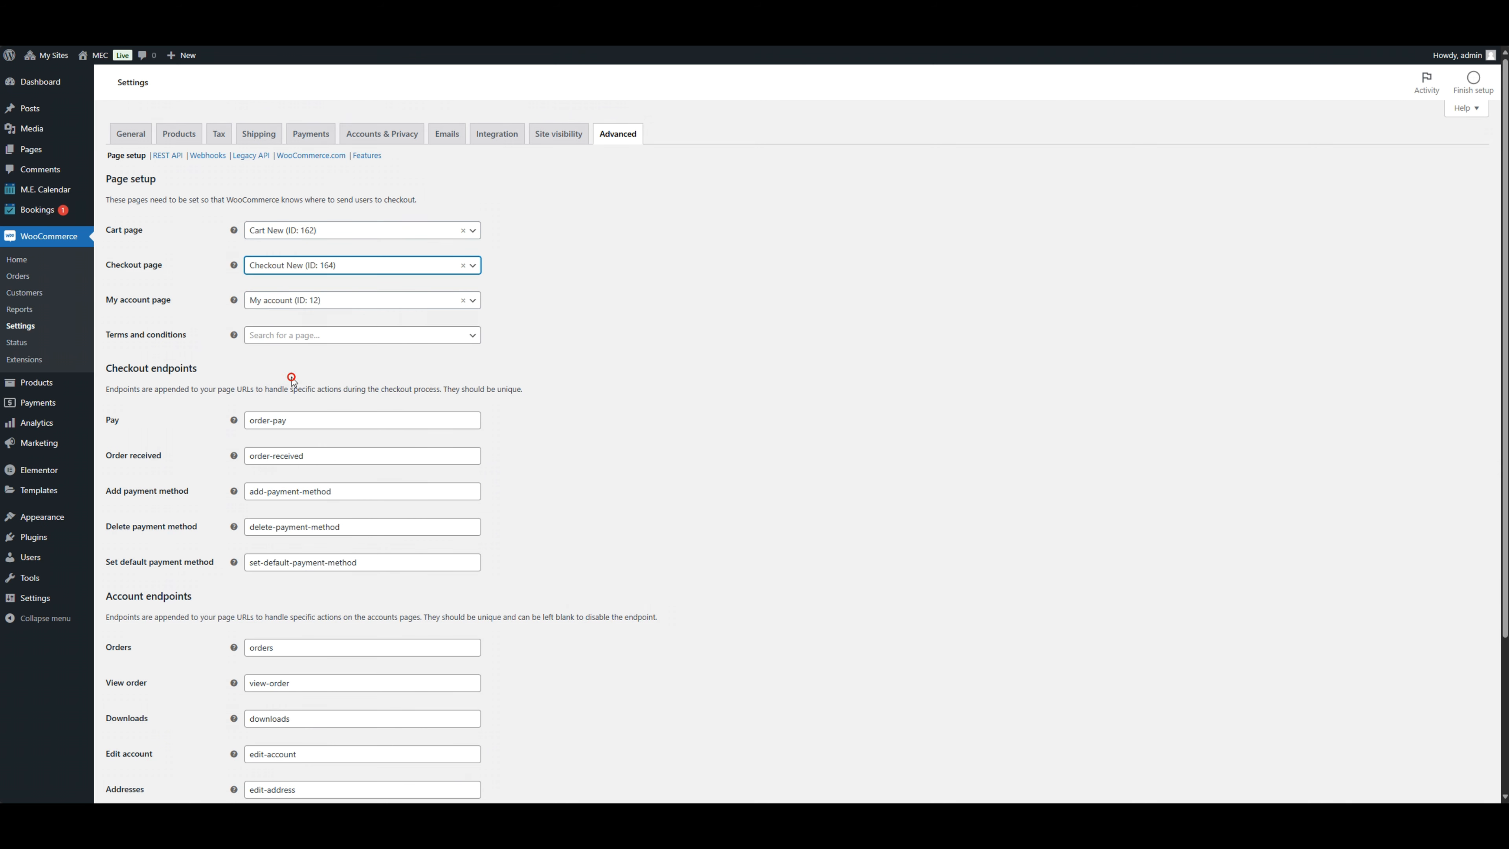
scroll(612, 280, down, 3)
click(143, 739)
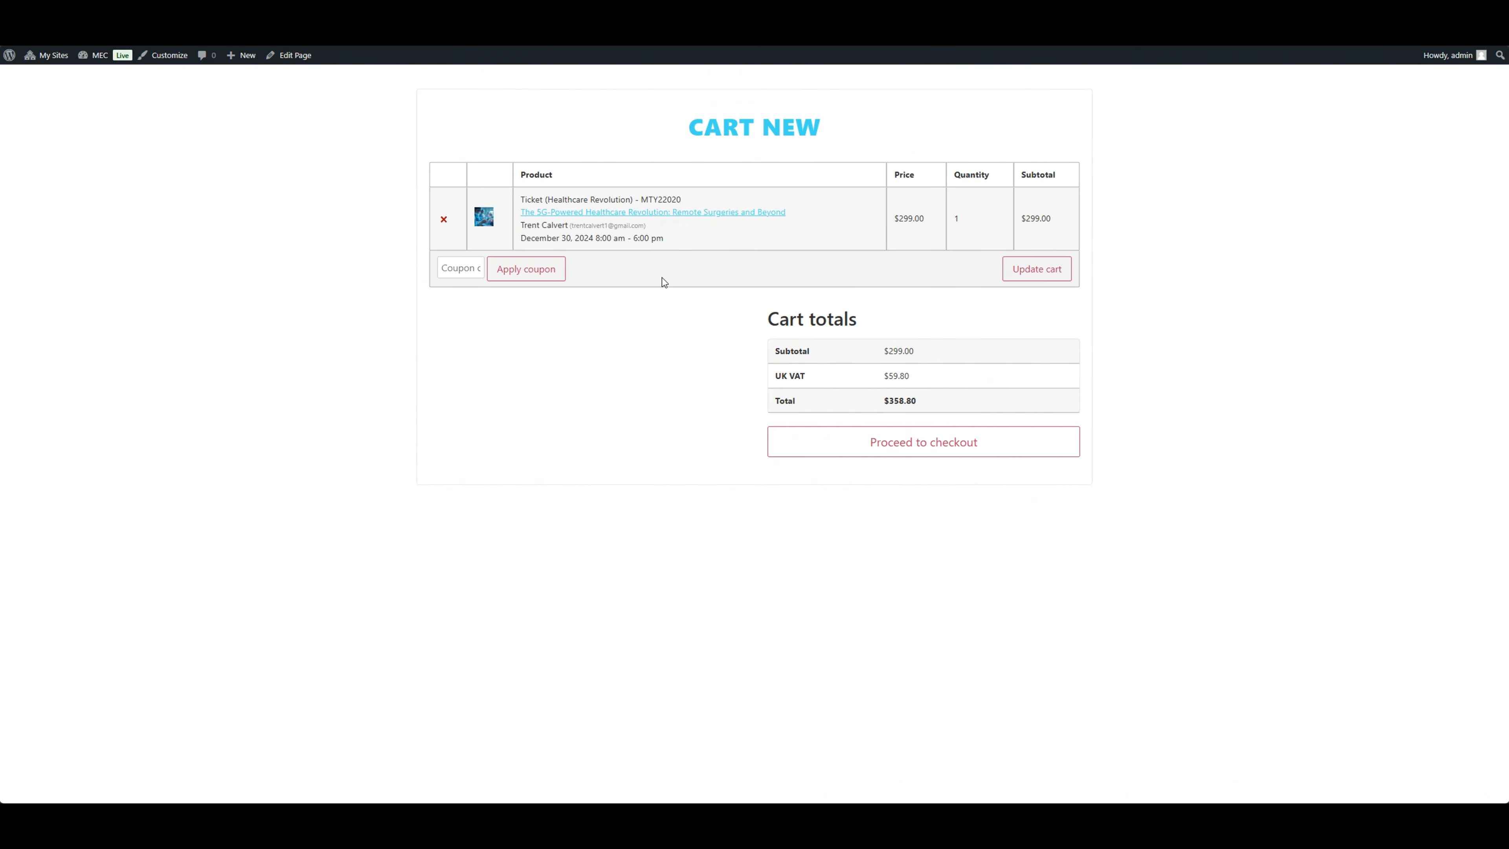
Step: Proceed from the Cart New page to checkout and review the billing details, order summary and payment option
click(862, 439)
scroll(761, 379, down, 3)
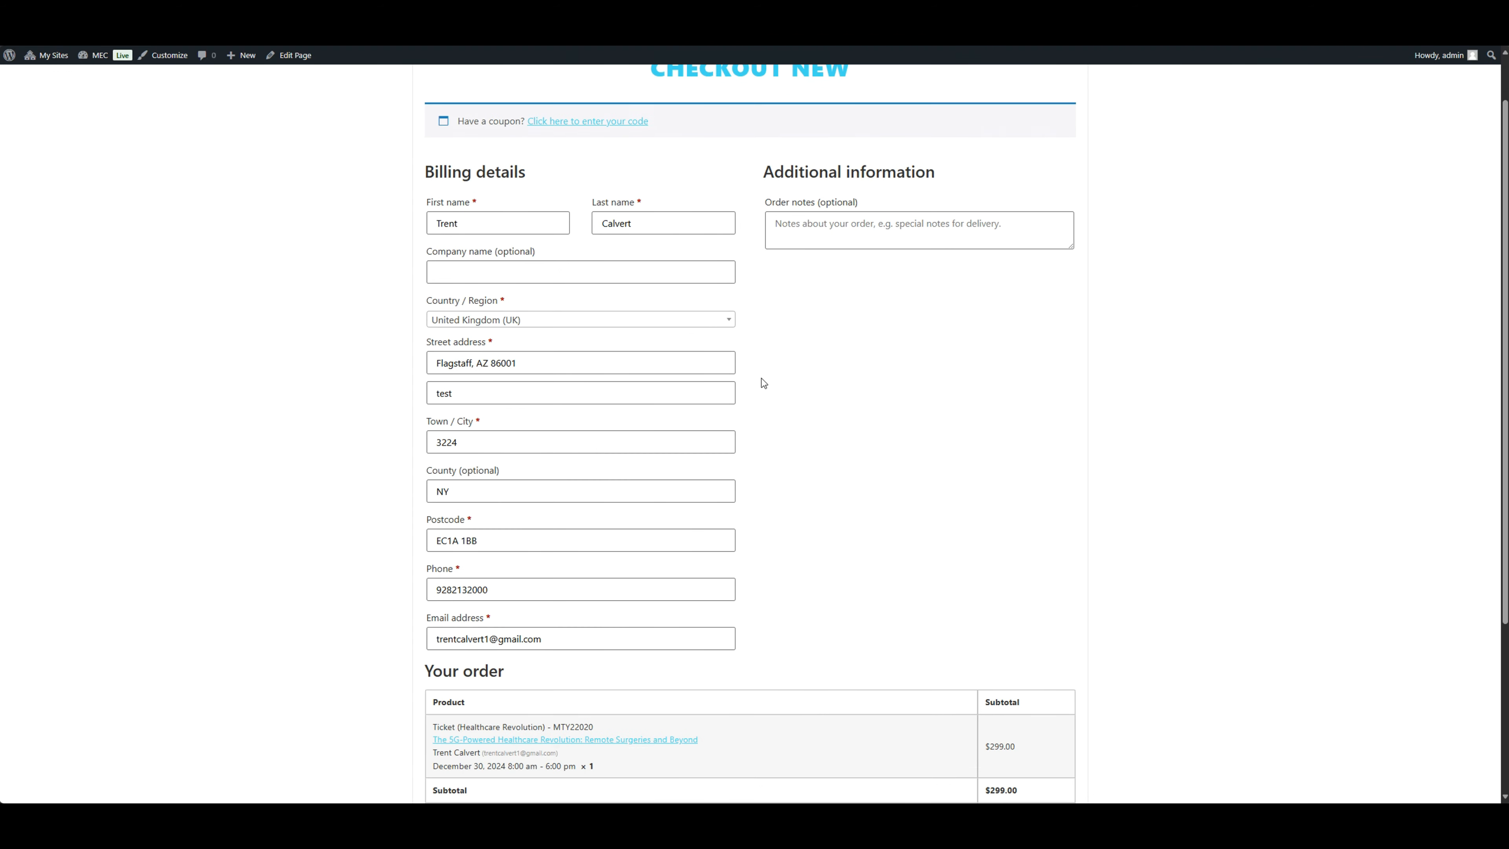
scroll(802, 376, down, 2)
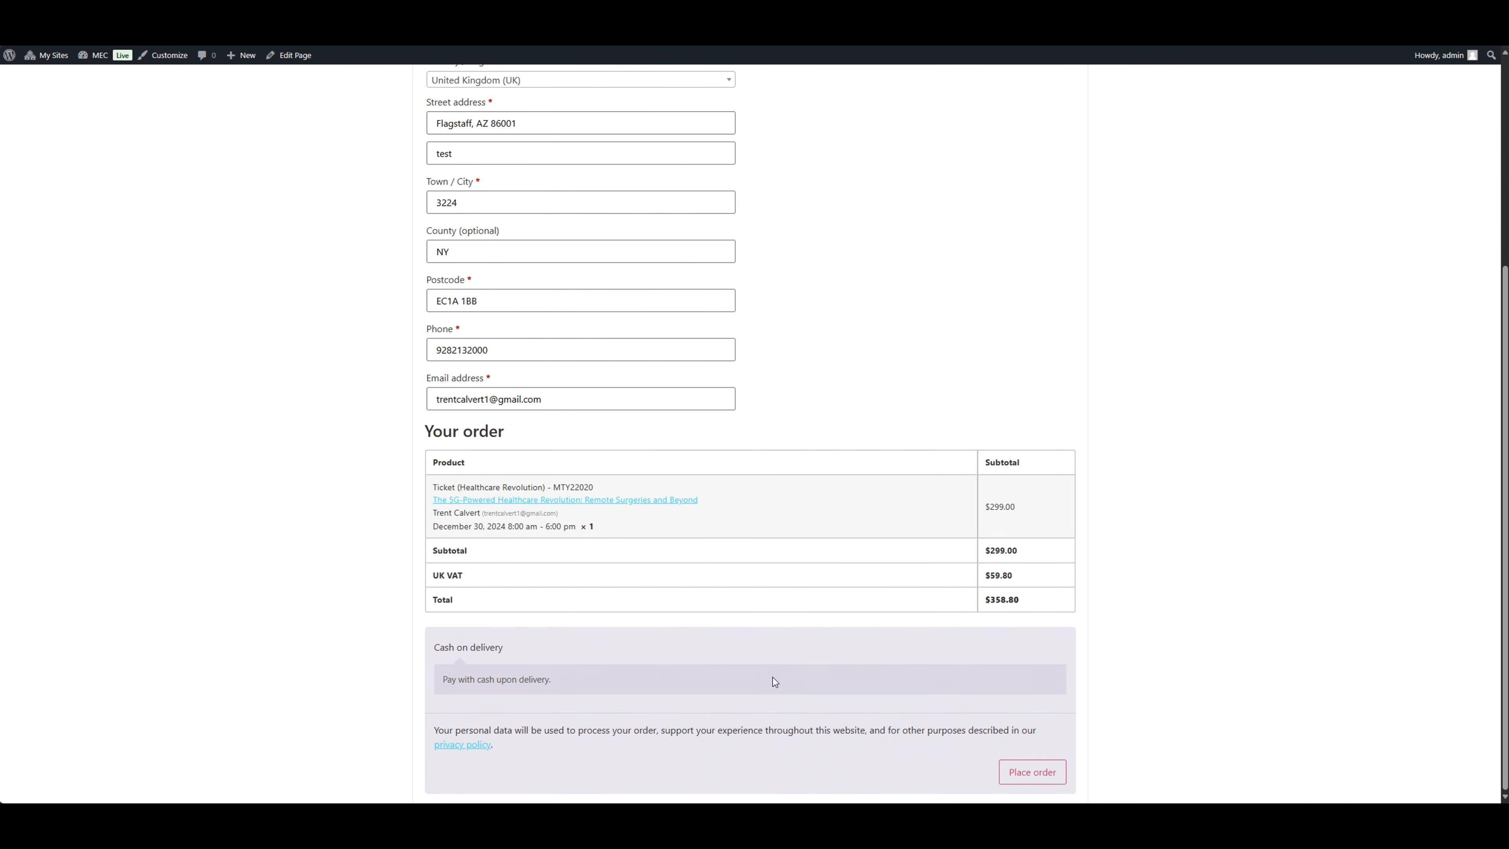
Step: Place the cash on delivery ticket order and check its entries in the WooCommerce orders list and the Bookings list
click(1028, 772)
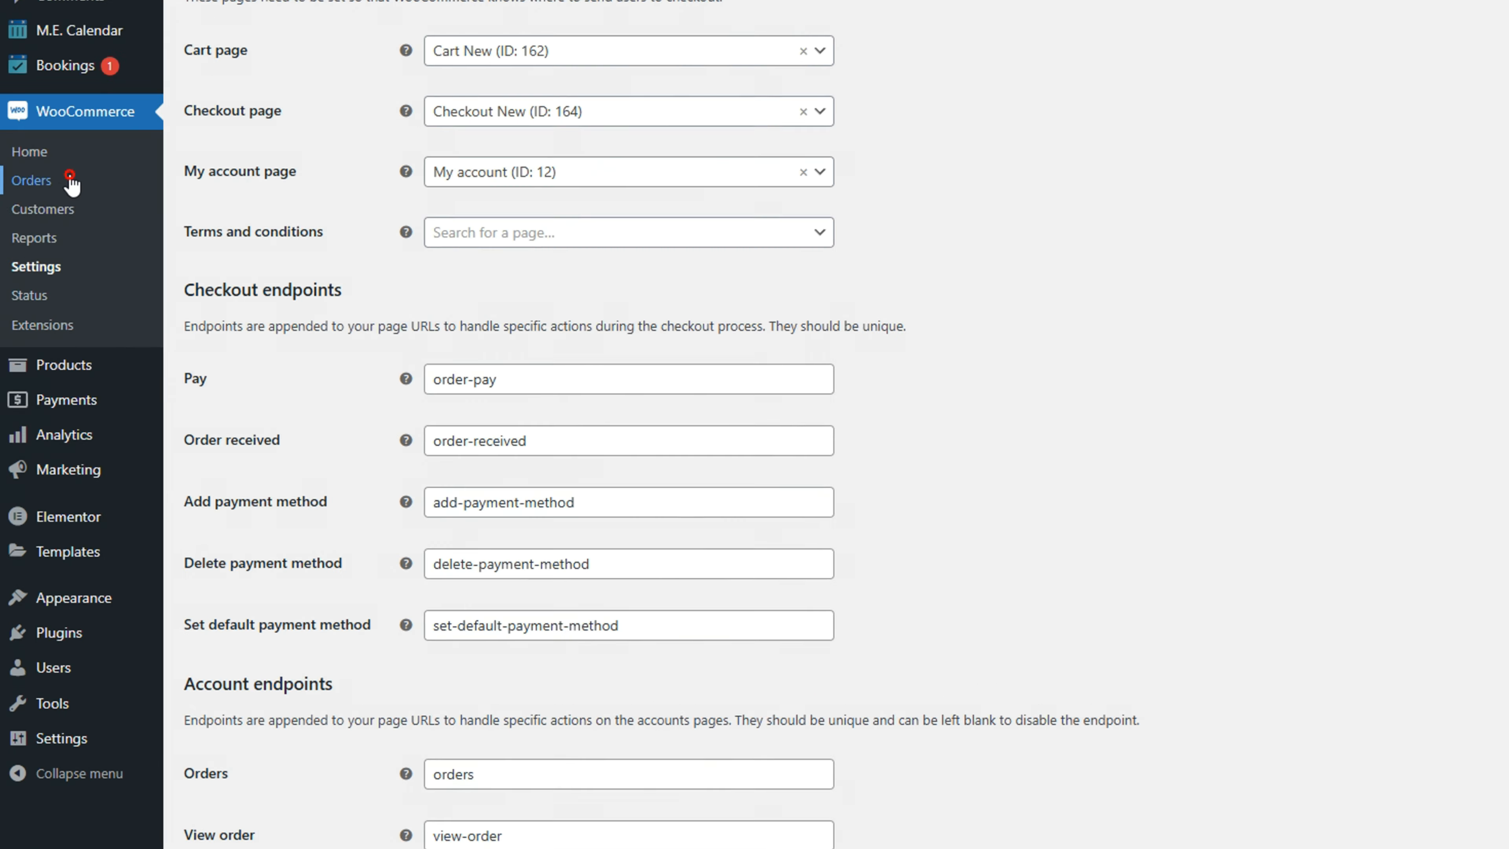
click(36, 145)
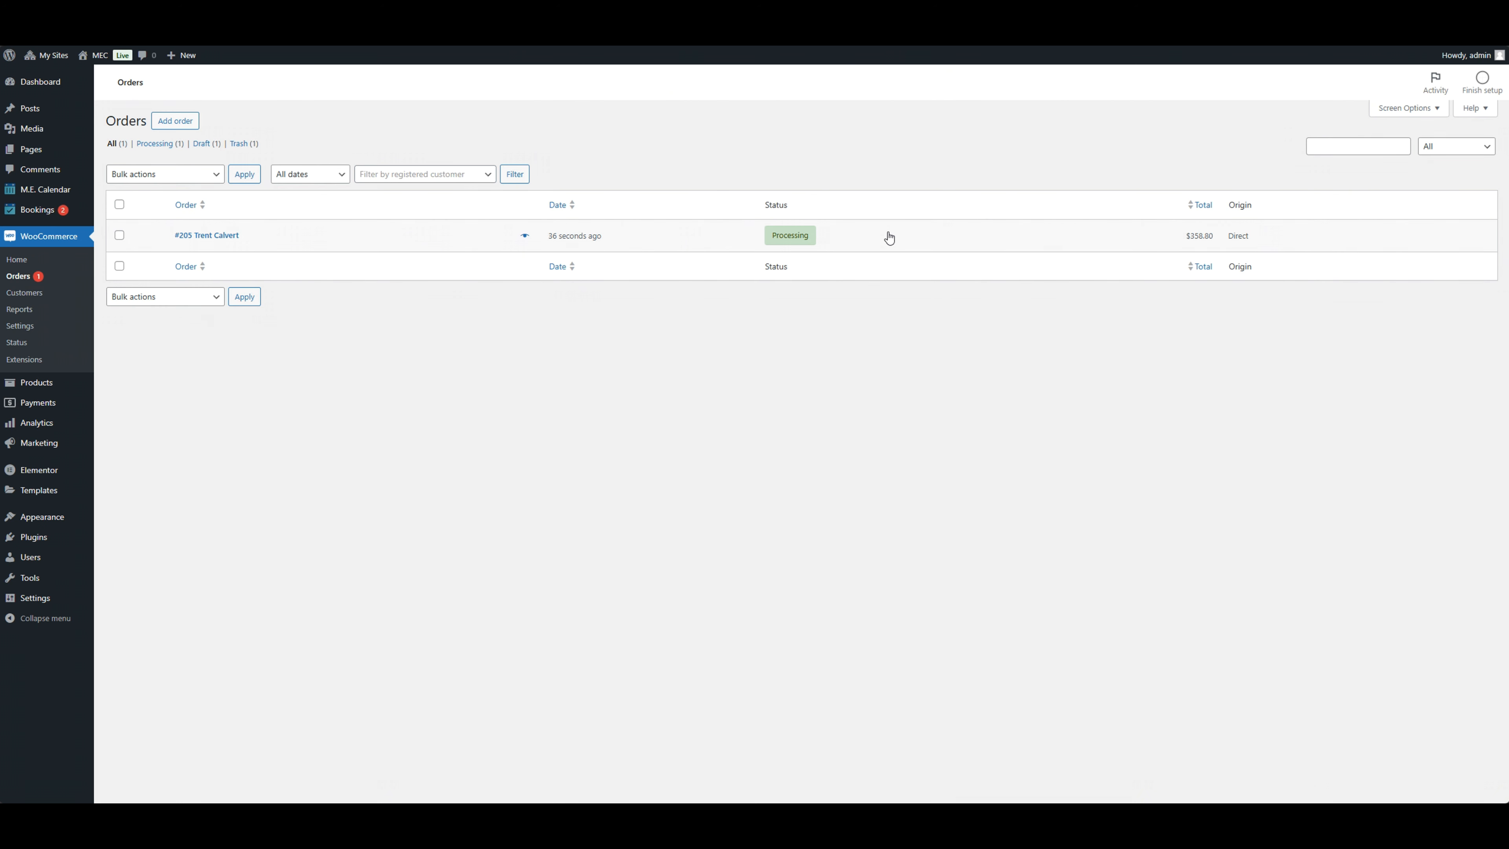
mouse_move(59, 213)
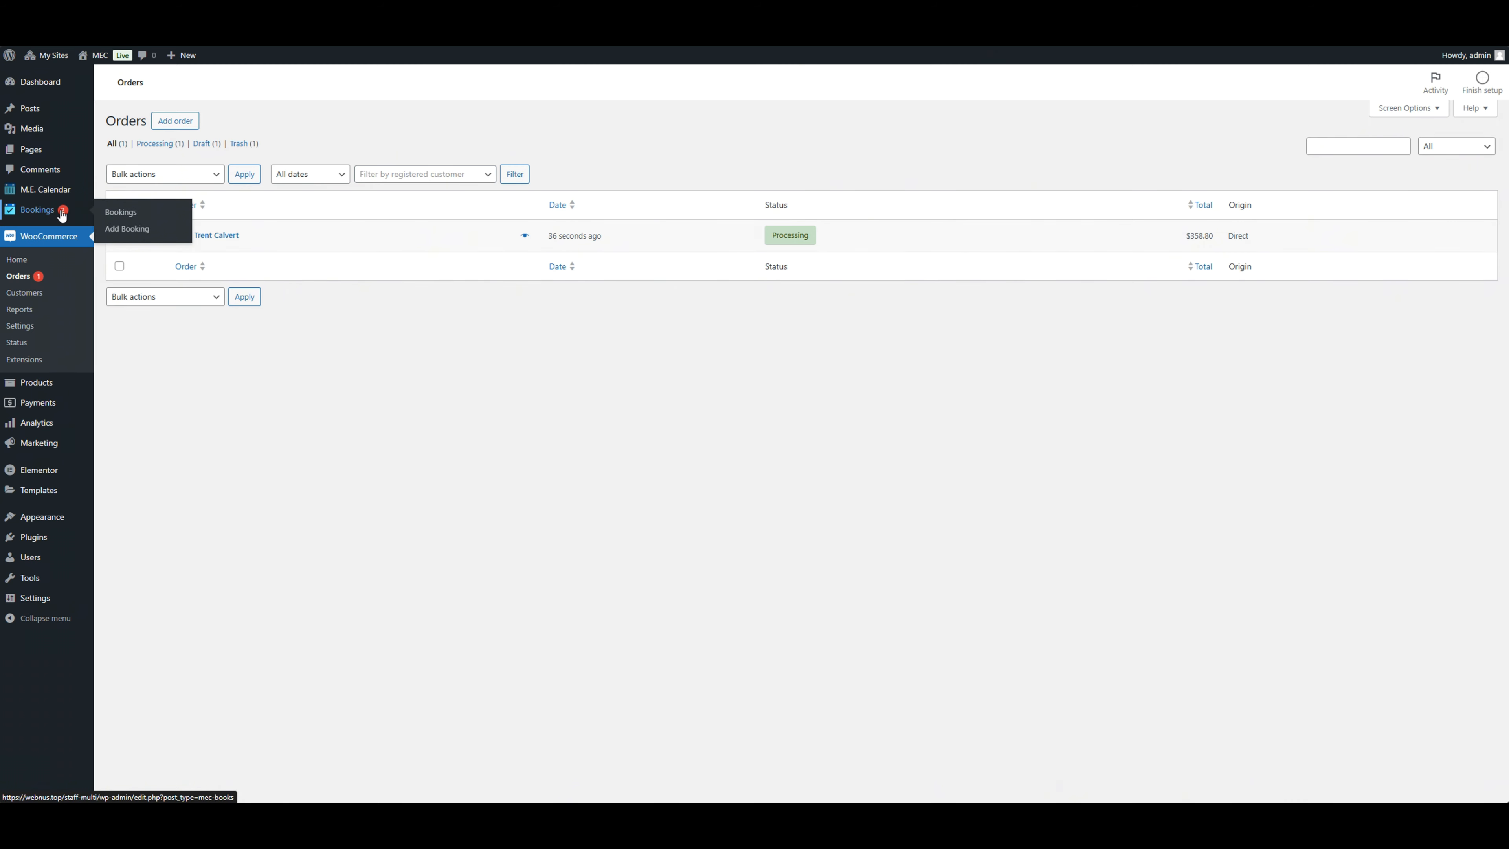
click(112, 212)
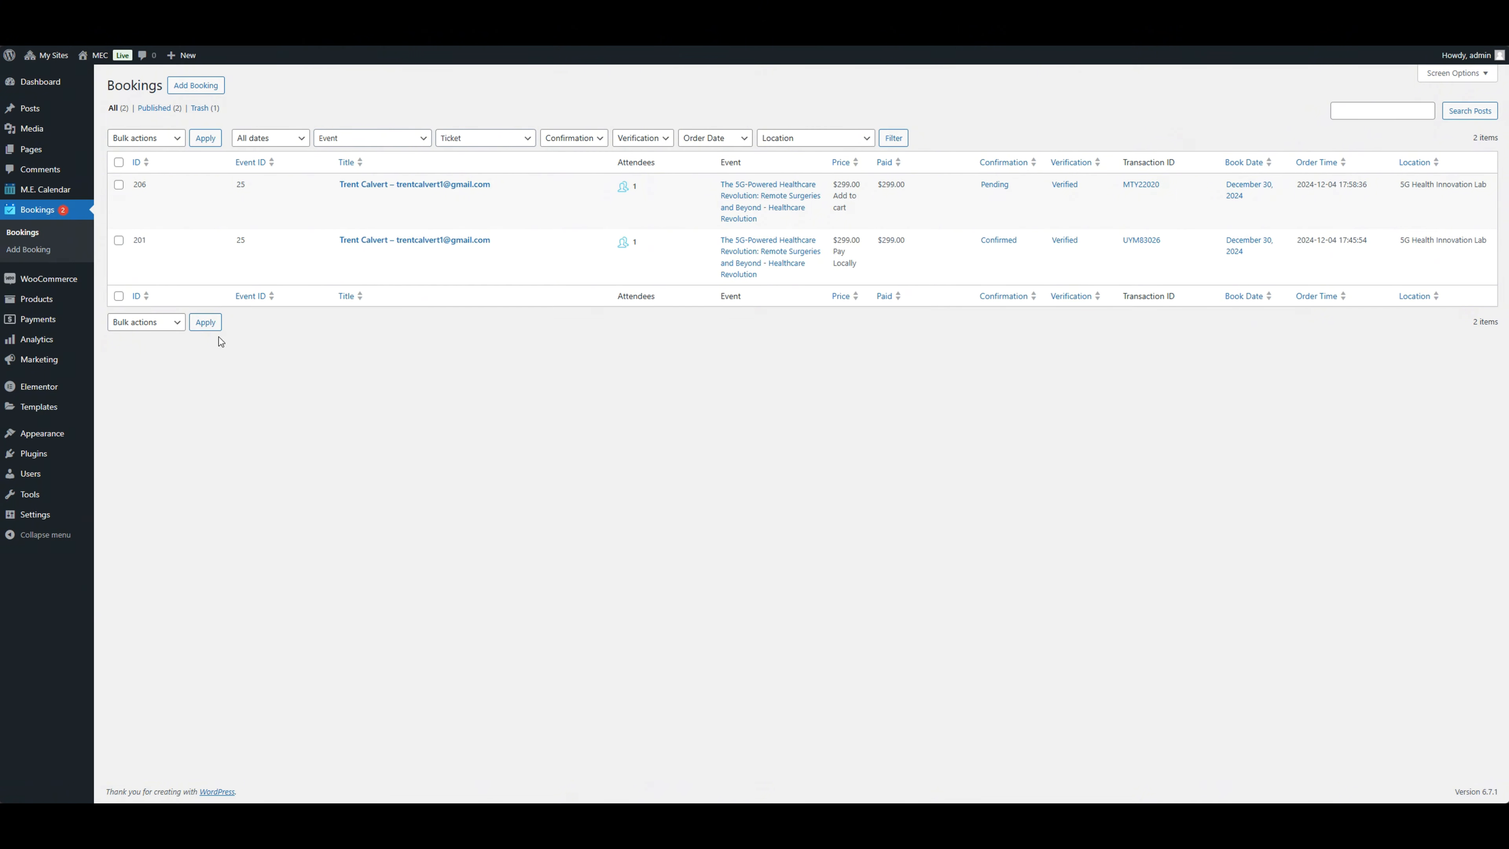
Step: Open the new ticket order from the WooCommerce orders list for editing and show its available order statuses
mouse_move(77, 279)
click(116, 297)
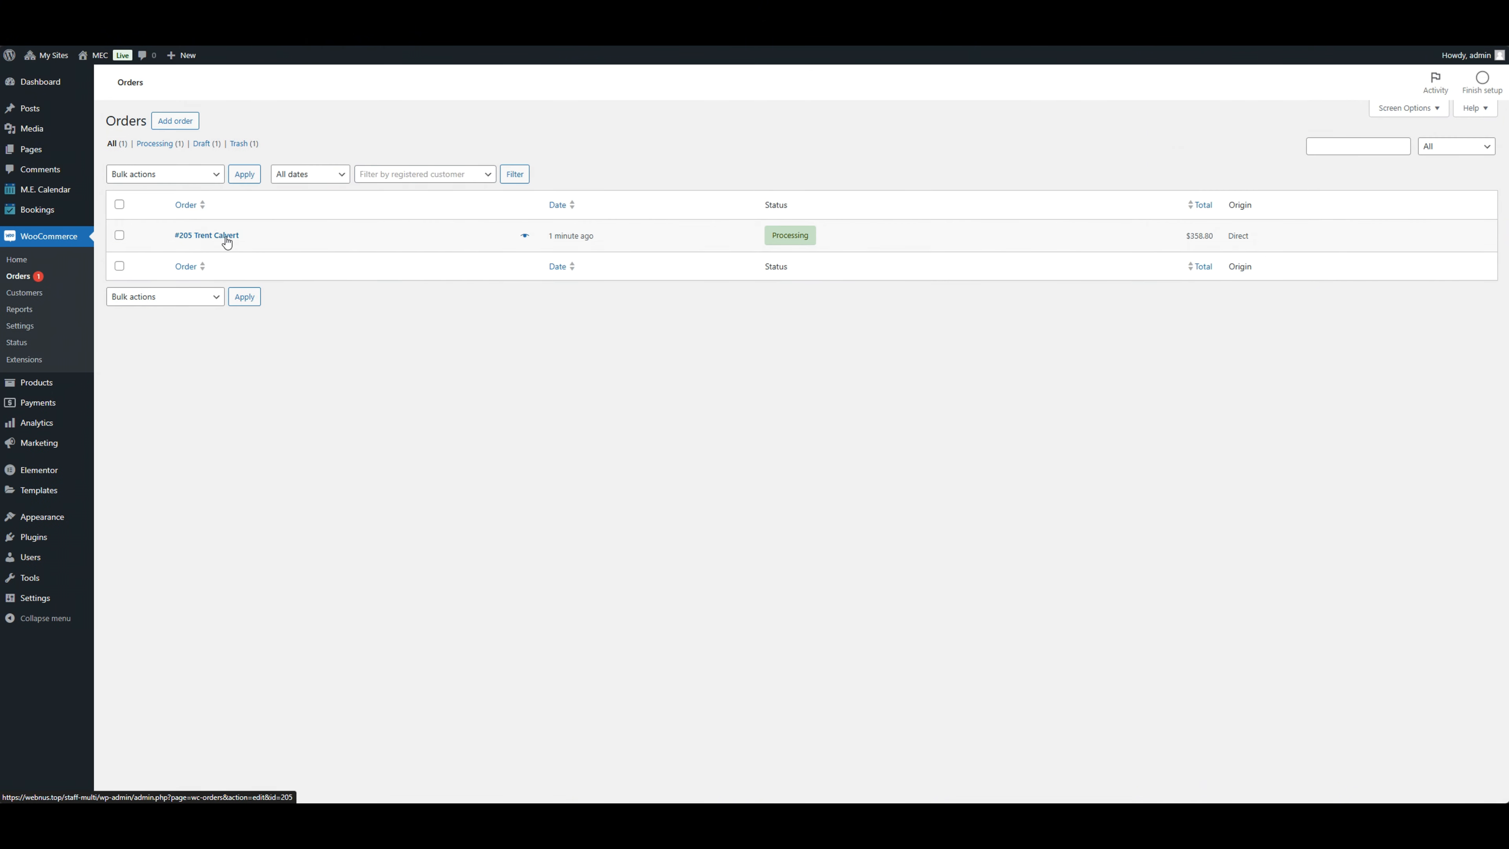
click(779, 237)
click(199, 268)
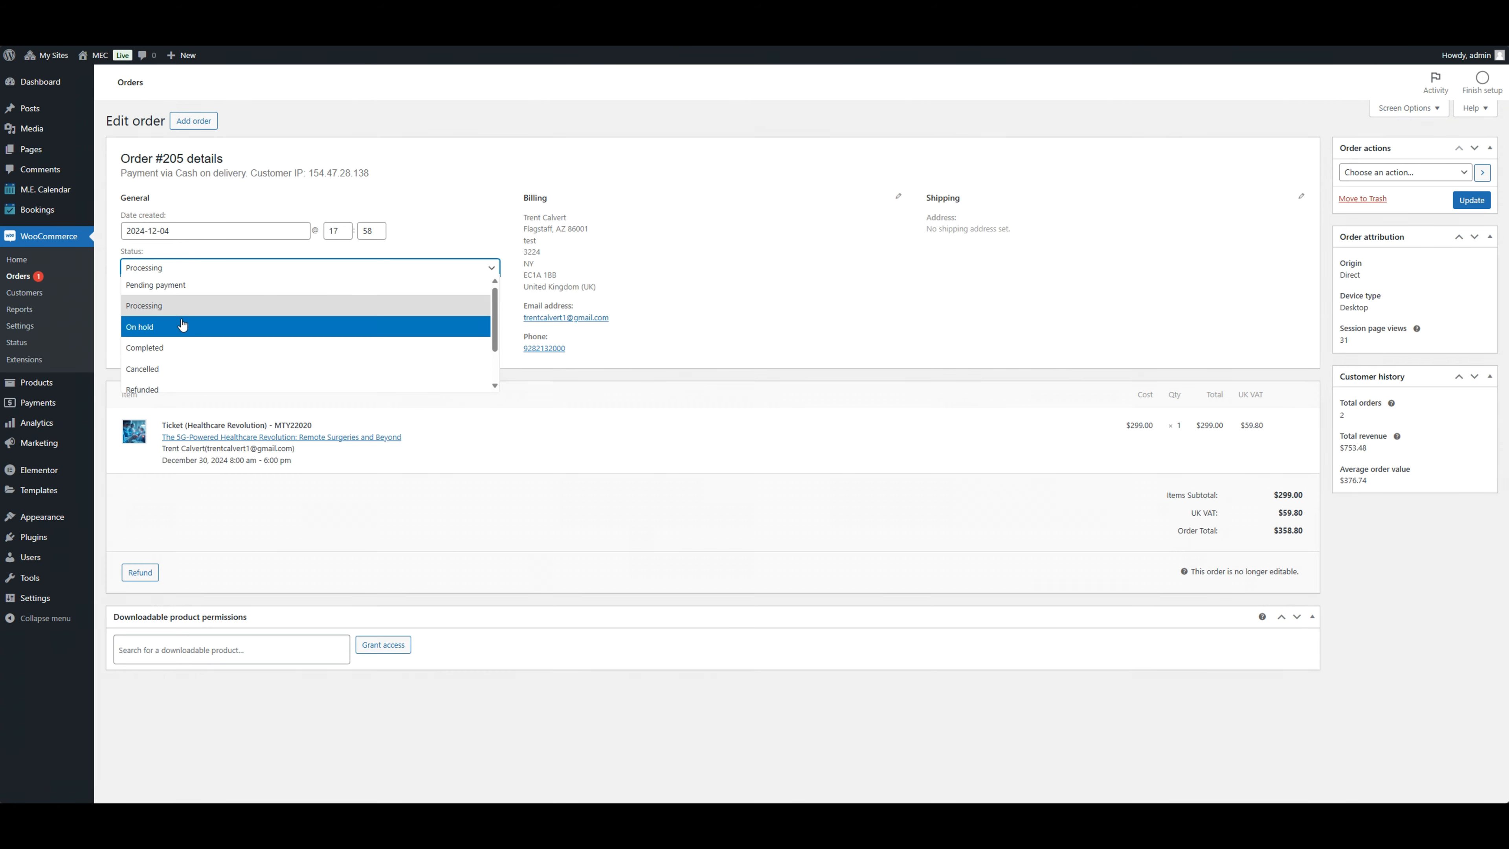